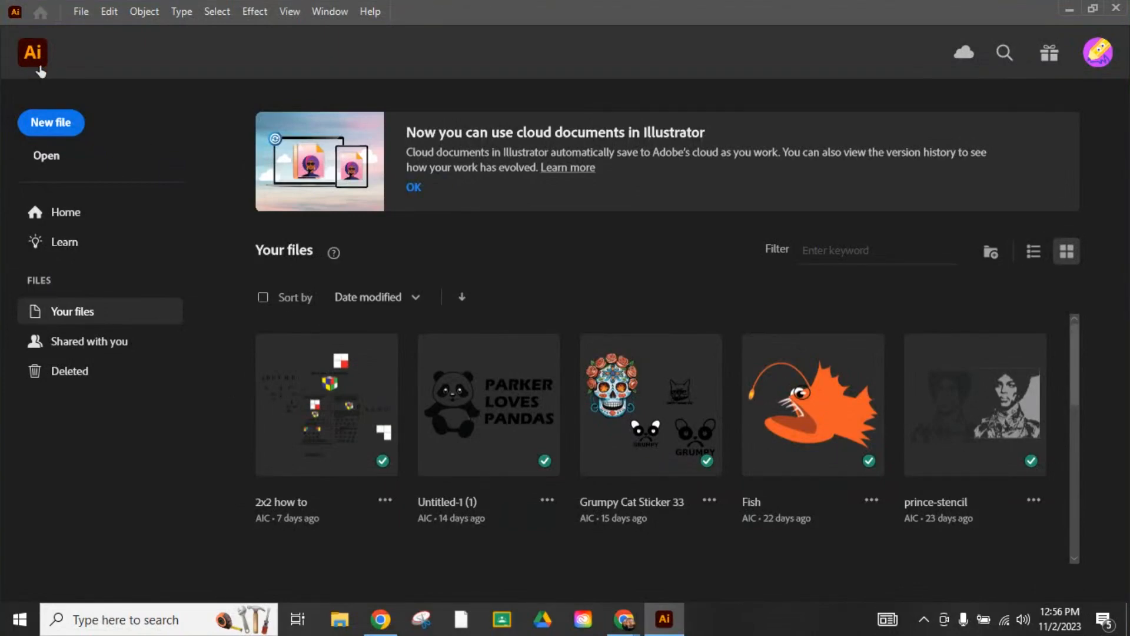
- Create a new portrait document 8.5 in wide by 11 in high with inches as units, and close the floating Artboards panel
click(59, 125)
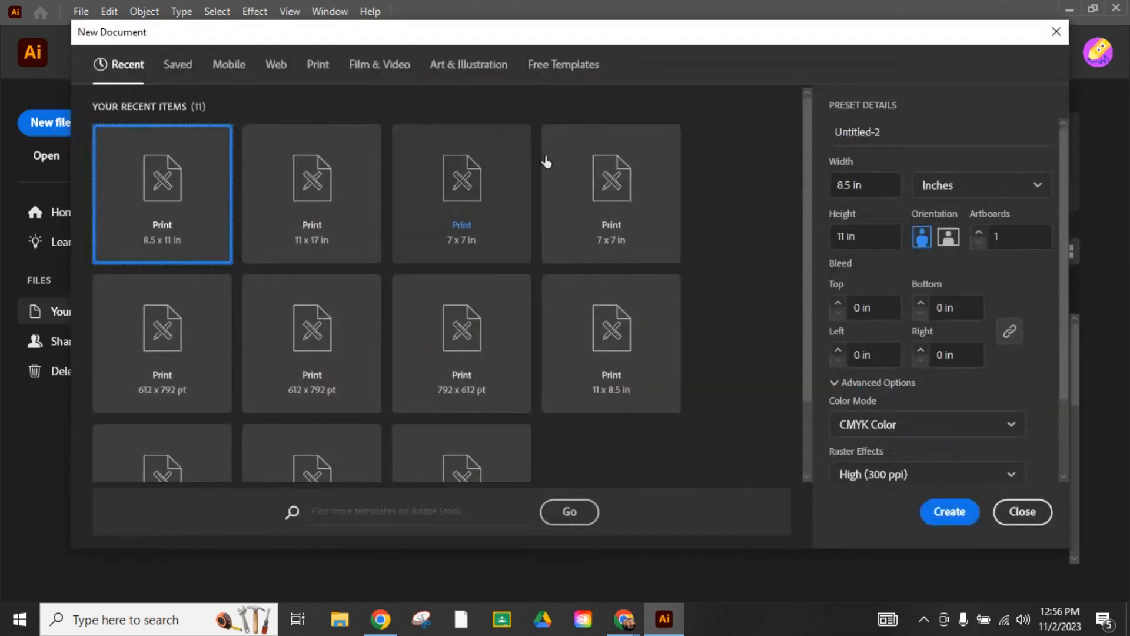
click(871, 184)
drag(870, 184, 837, 184)
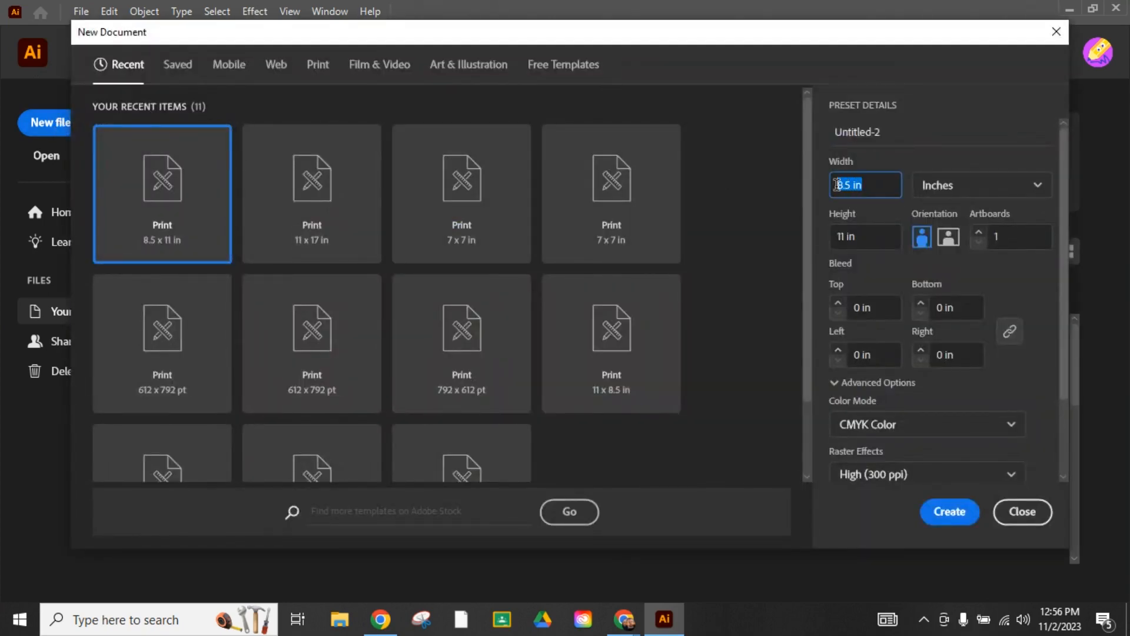
click(864, 236)
drag(865, 236, 831, 237)
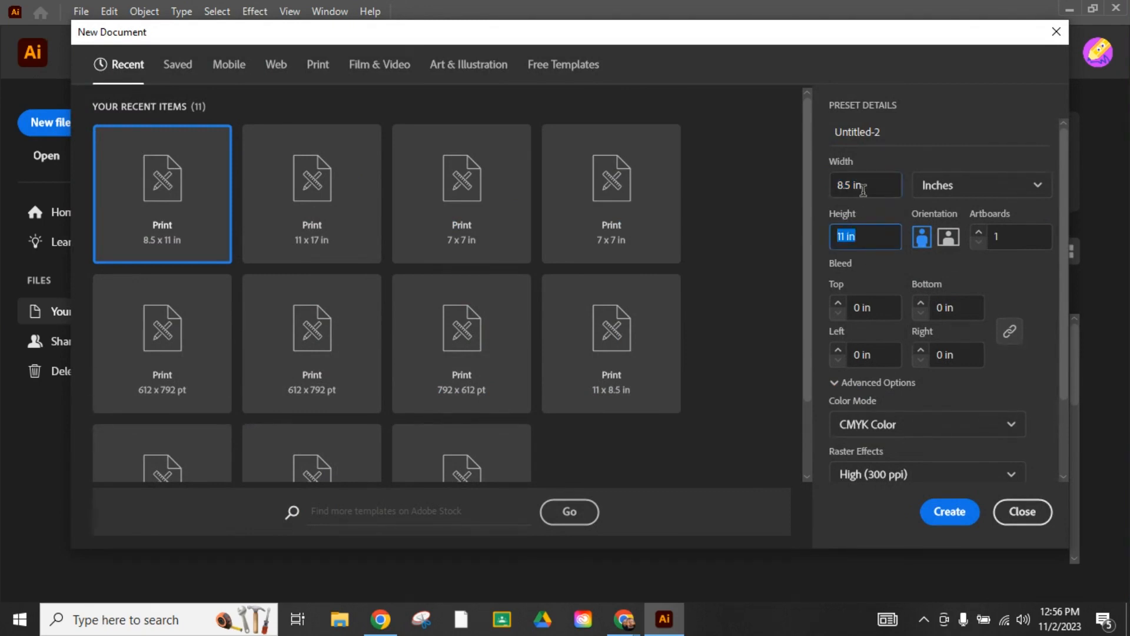
click(936, 190)
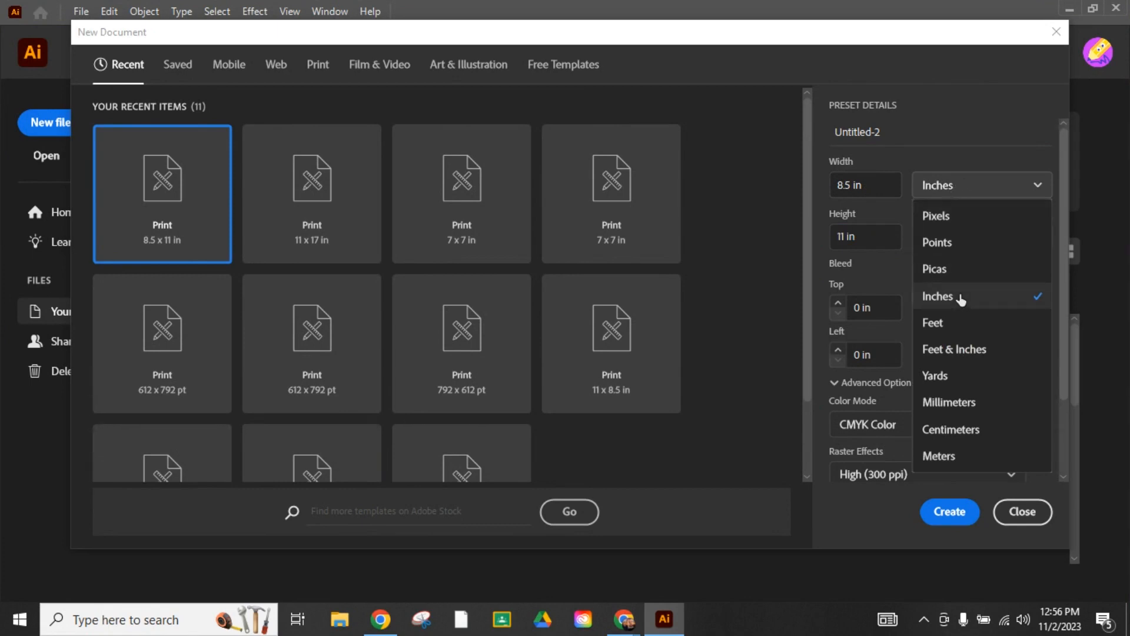
click(940, 157)
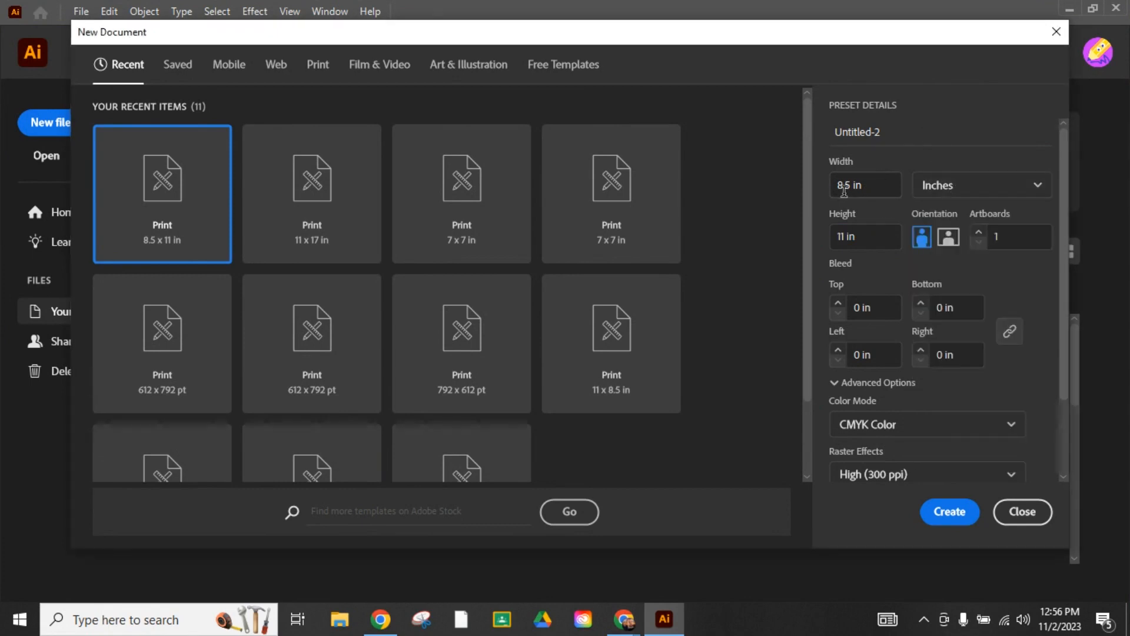
click(935, 521)
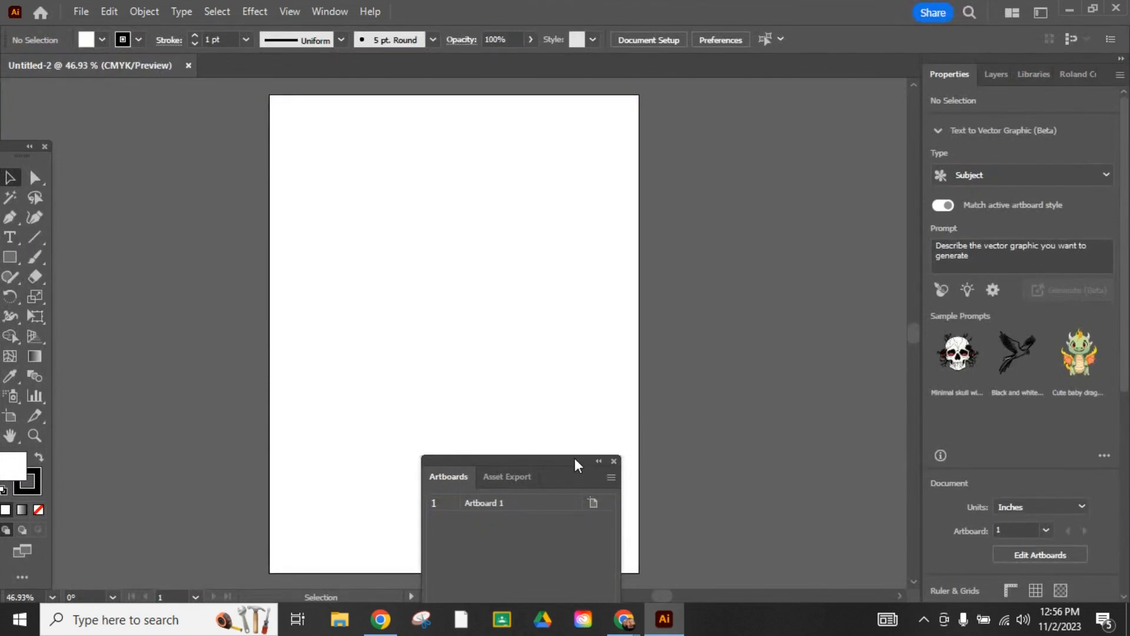
drag(578, 466, 858, 434)
click(893, 440)
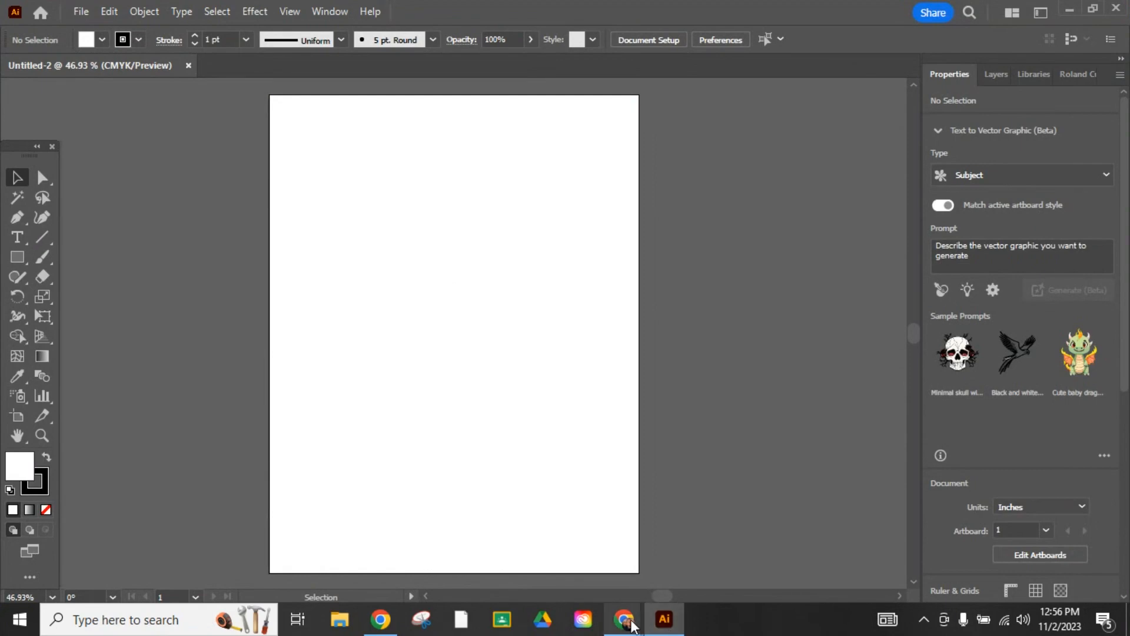
- Switch to Chrome, view the image results for "prince portrait", and return to Illustrator
mouse_move(630, 624)
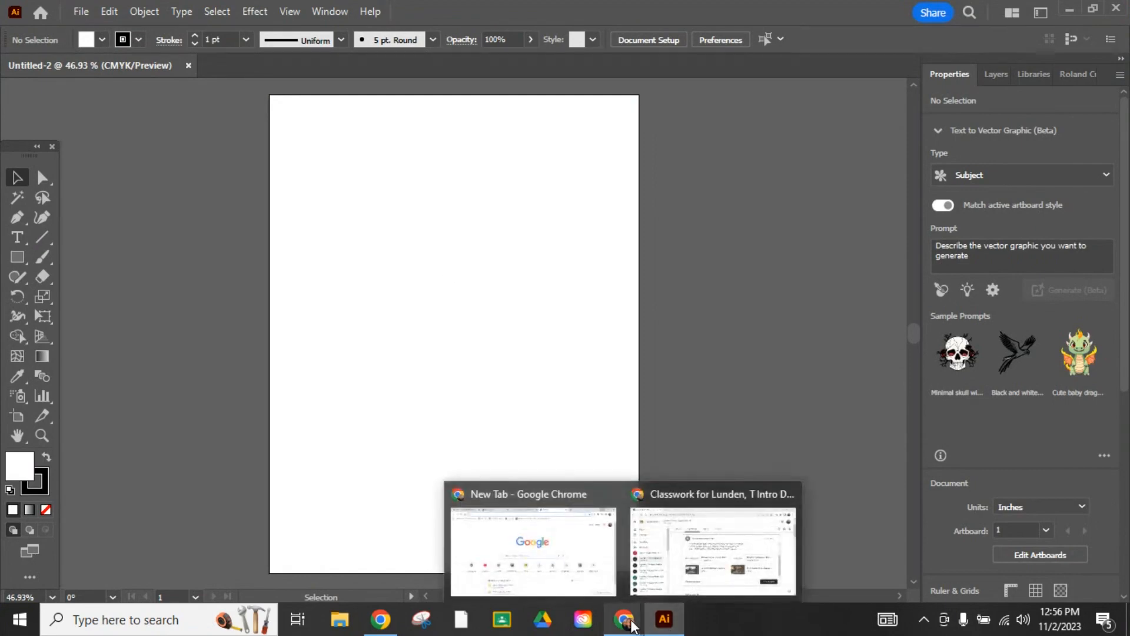
click(587, 542)
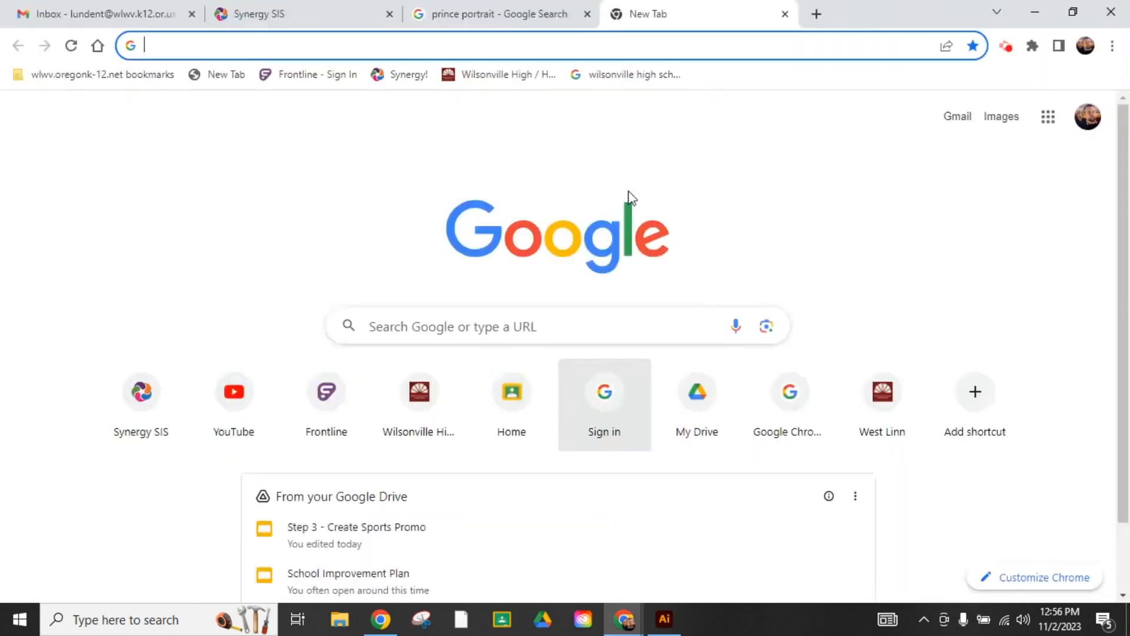
click(493, 11)
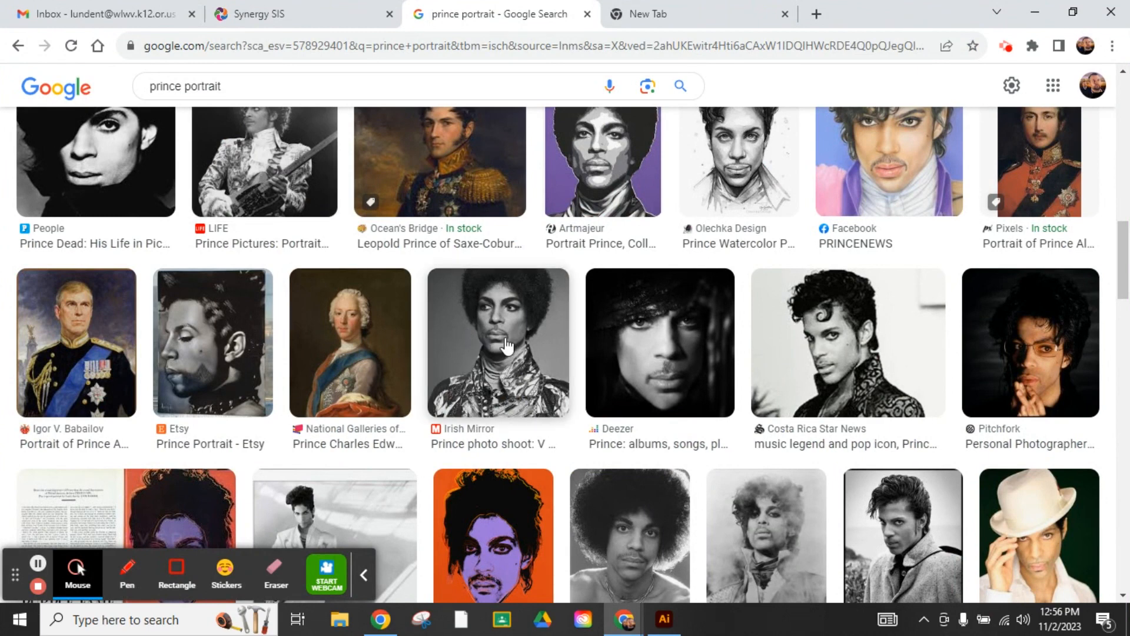
click(1038, 14)
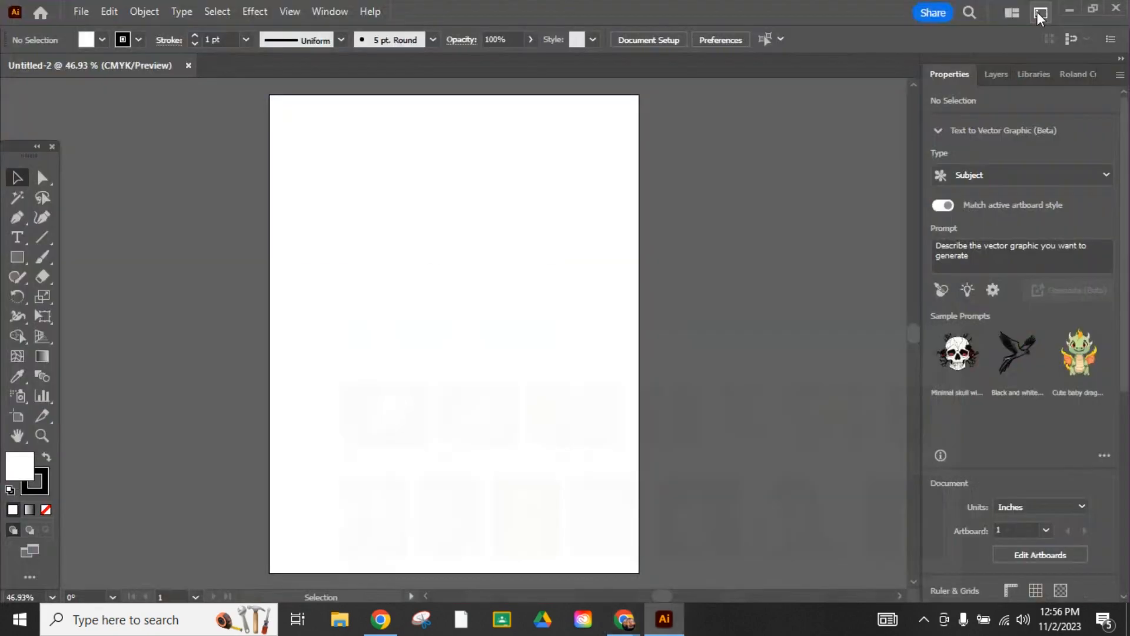
- Place the black-and-white Prince portrait from the desktop into the document, with the Illustrator window maximized again once it is in
double_click(858, 14)
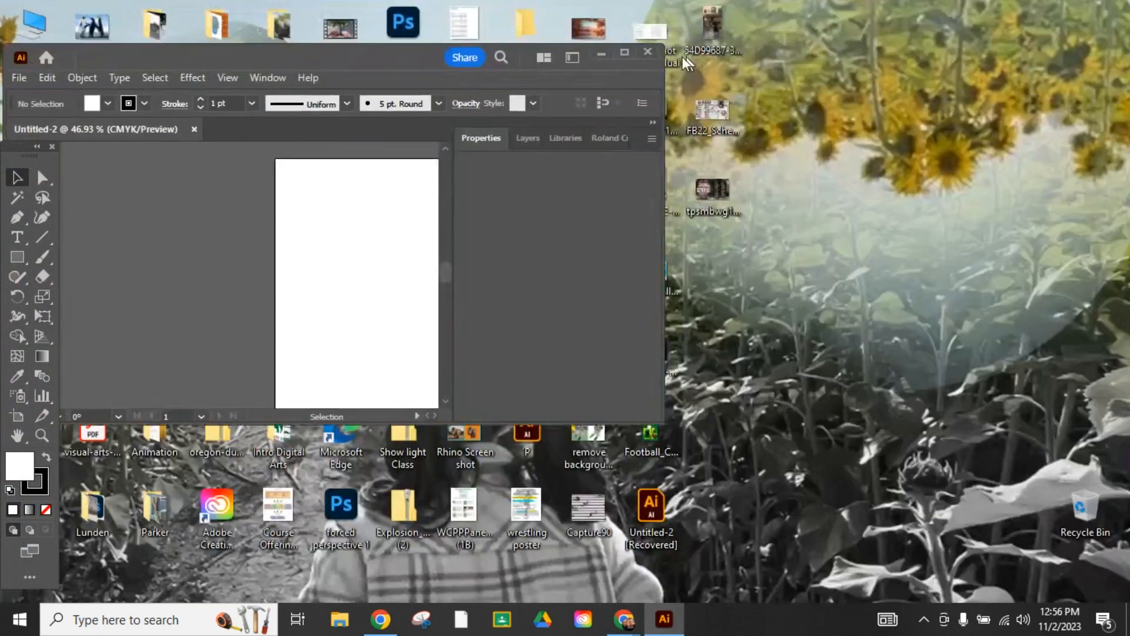
drag(654, 188, 316, 277)
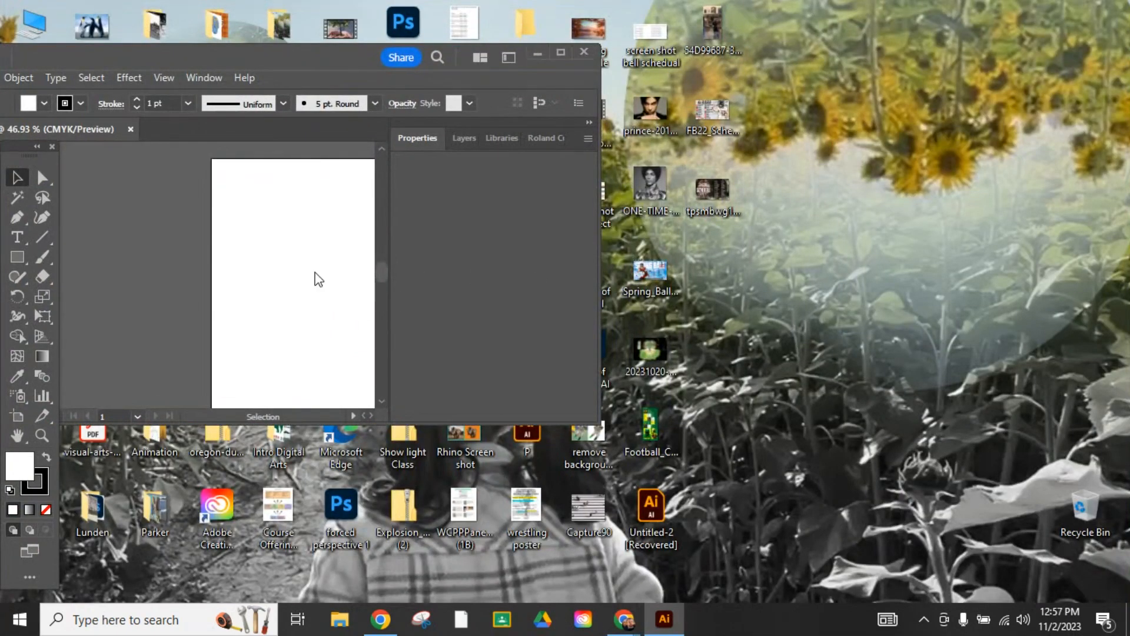
click(561, 52)
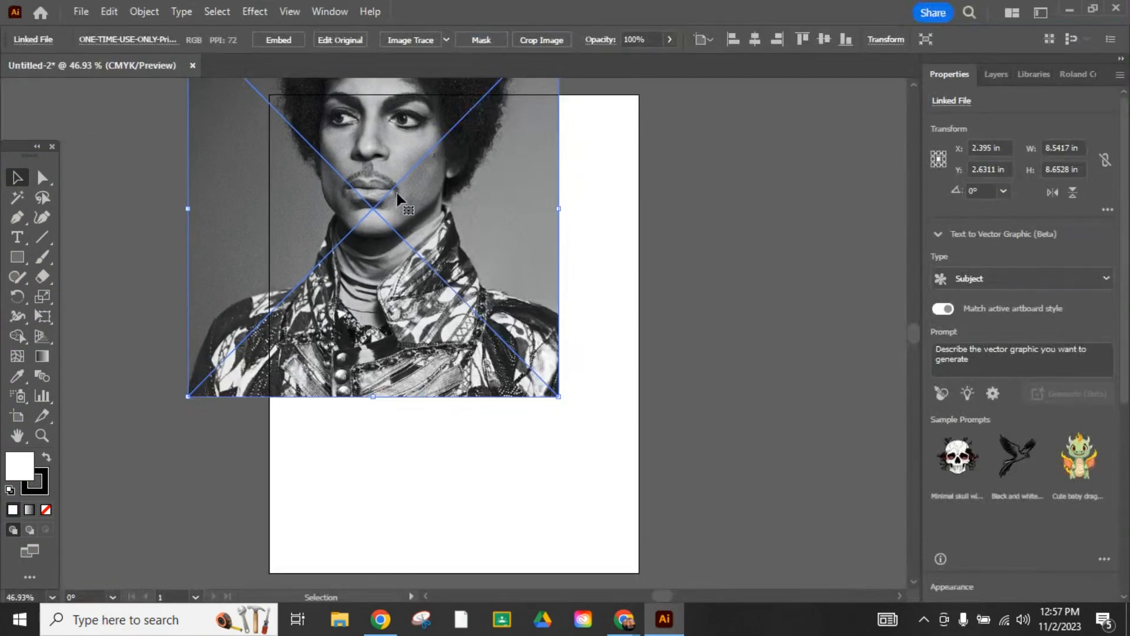
- Move the portrait down over the artboard and scale it proportionally to about 13.57 × 13.75 in so it covers the page
drag(400, 202, 375, 267)
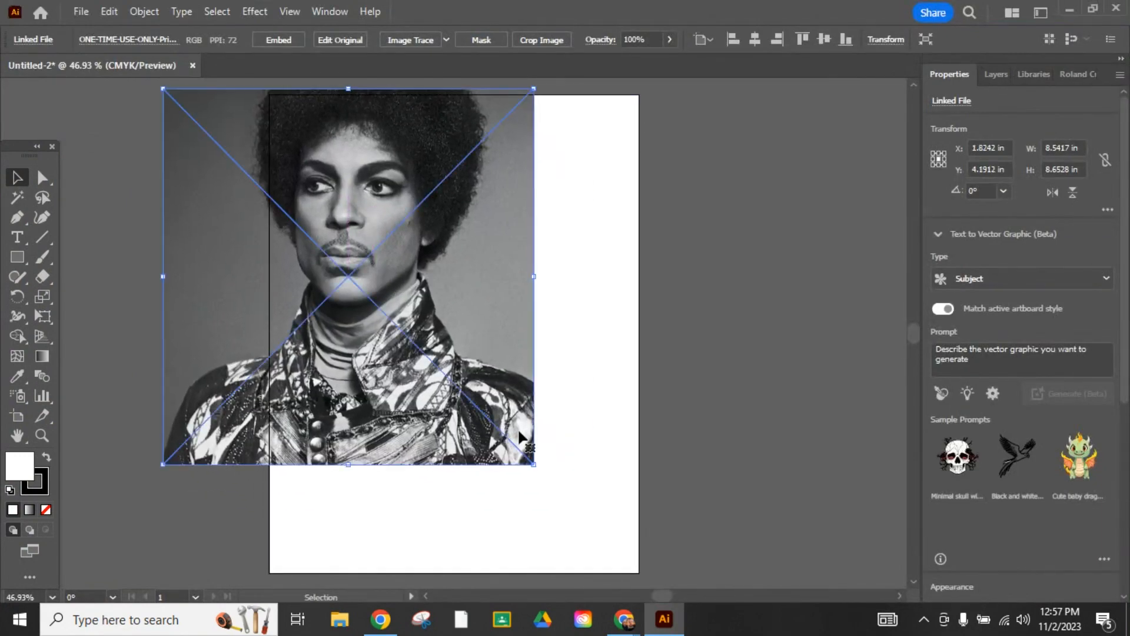
drag(537, 469, 753, 456)
scroll(571, 336, up, 2)
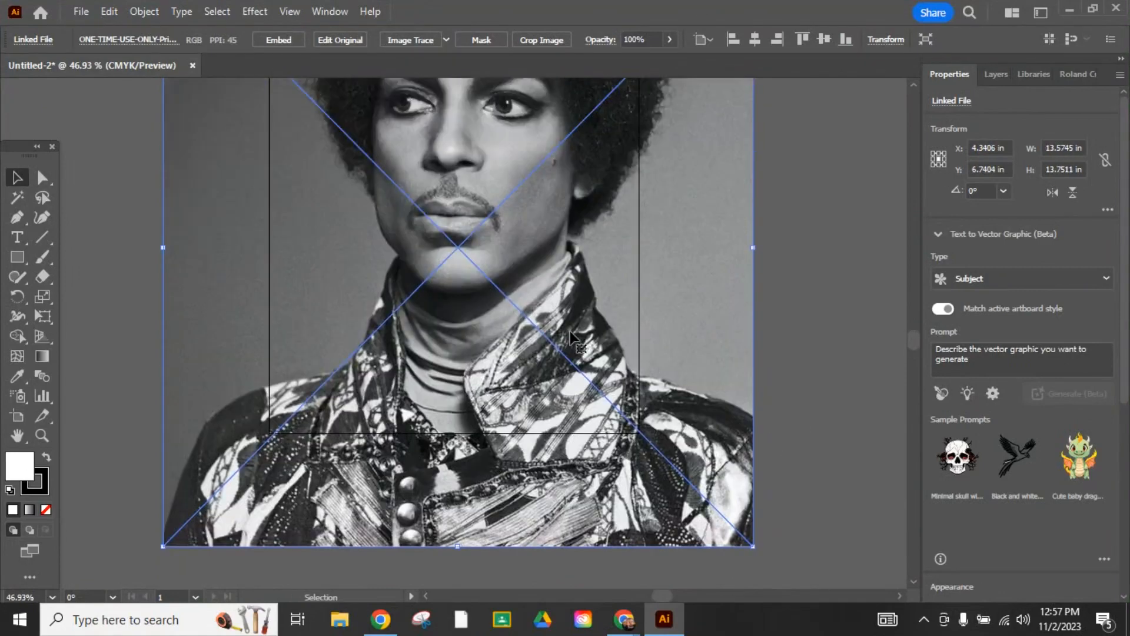
- Fit the artboard in the window and move the floating toolbar clear of the window's edge
click(18, 435)
double_click(20, 434)
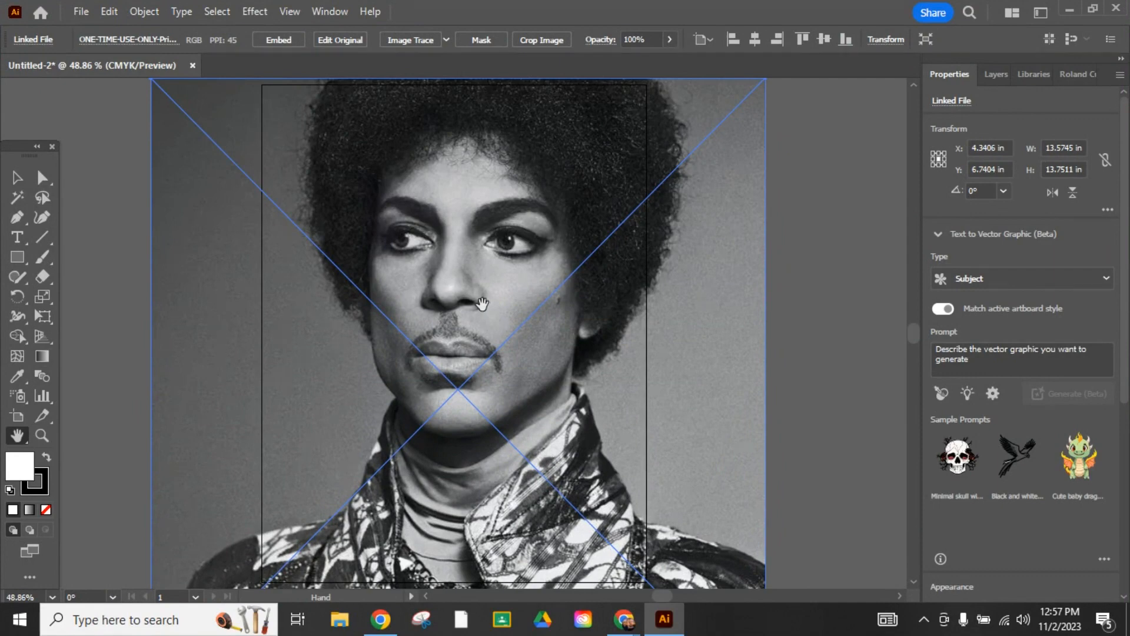
drag(482, 306, 478, 313)
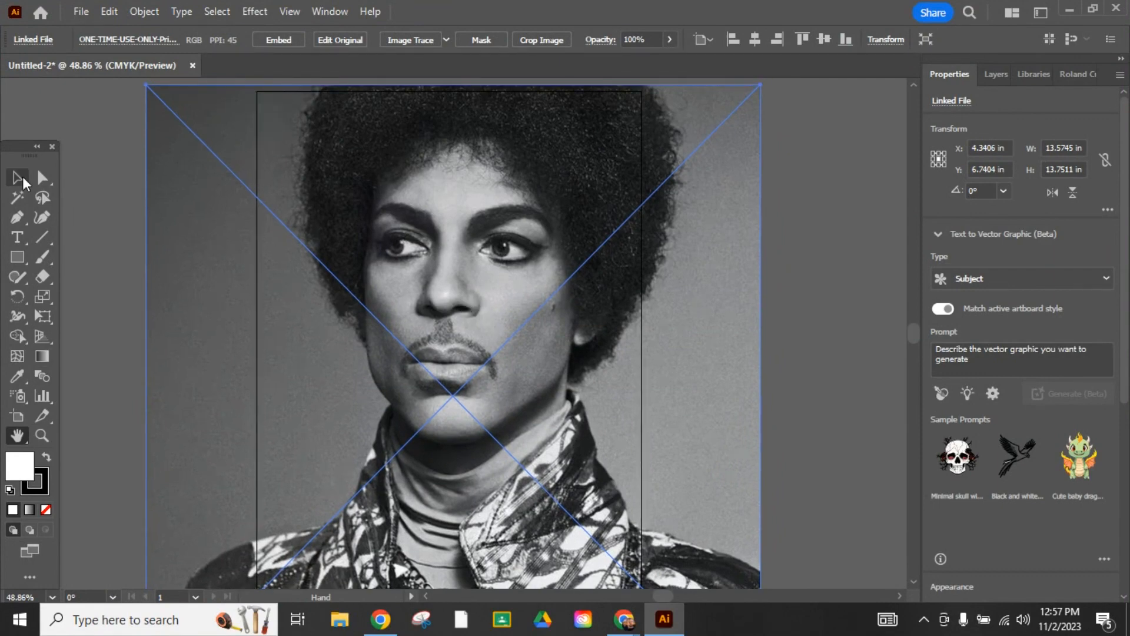
drag(23, 156, 66, 111)
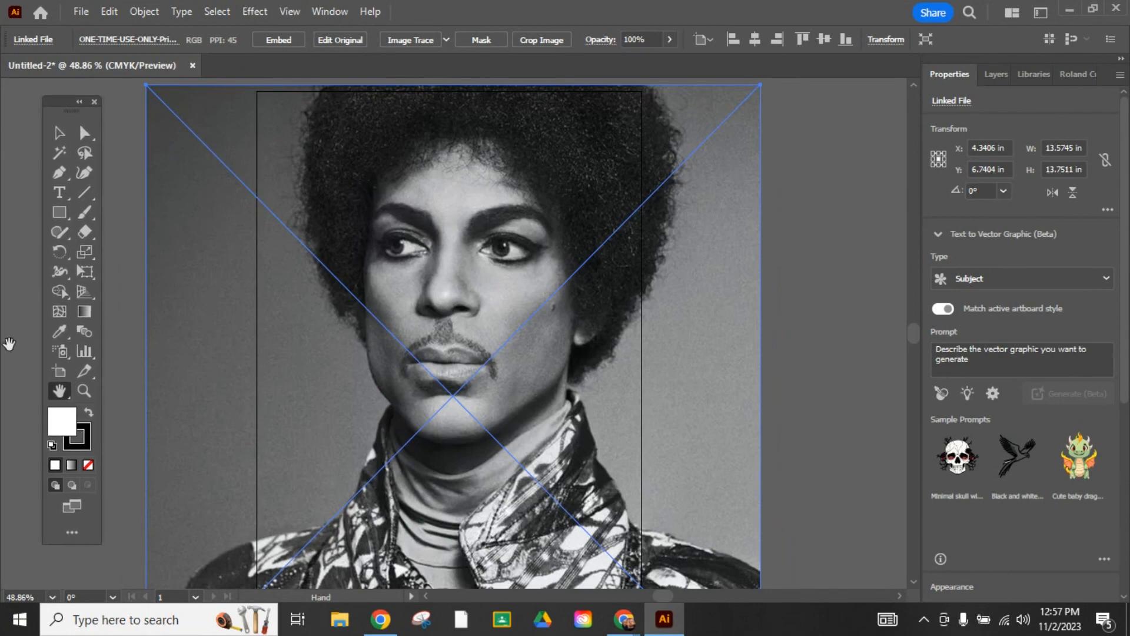
double_click(60, 395)
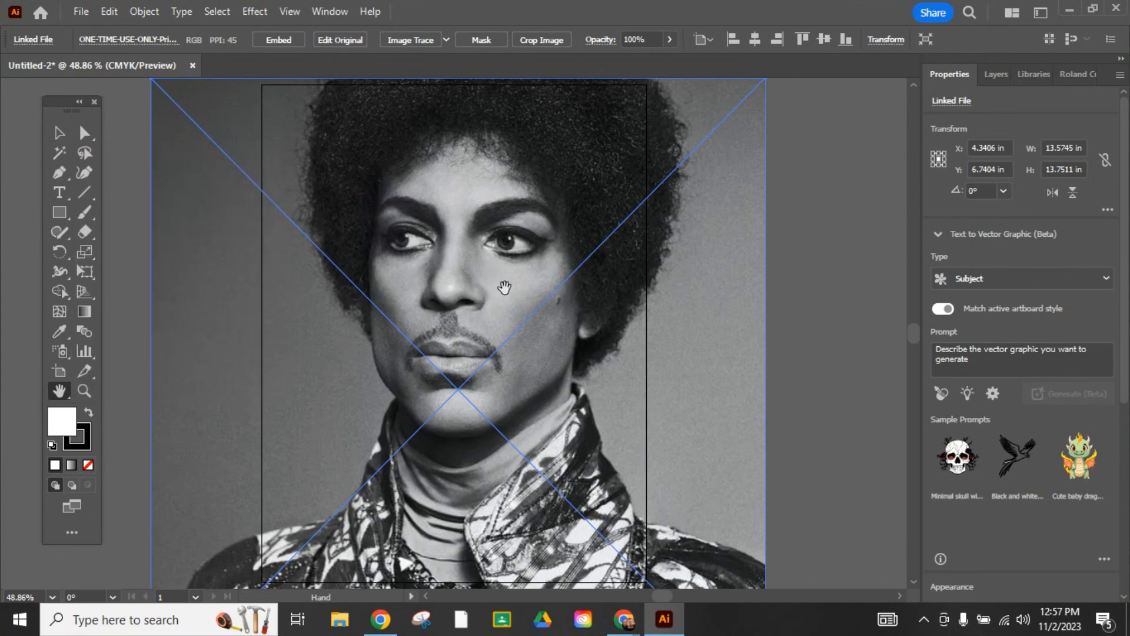
- Image-trace the portrait with the 3 Colors preset and expand the tracing into paths
scroll(999, 341, down, 5)
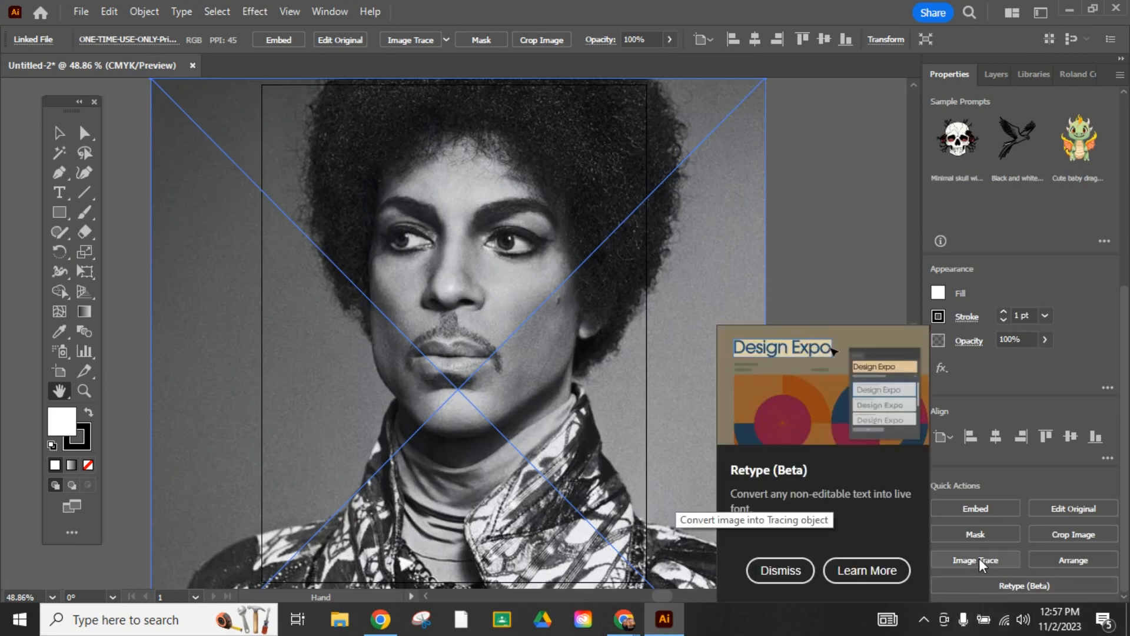
click(333, 12)
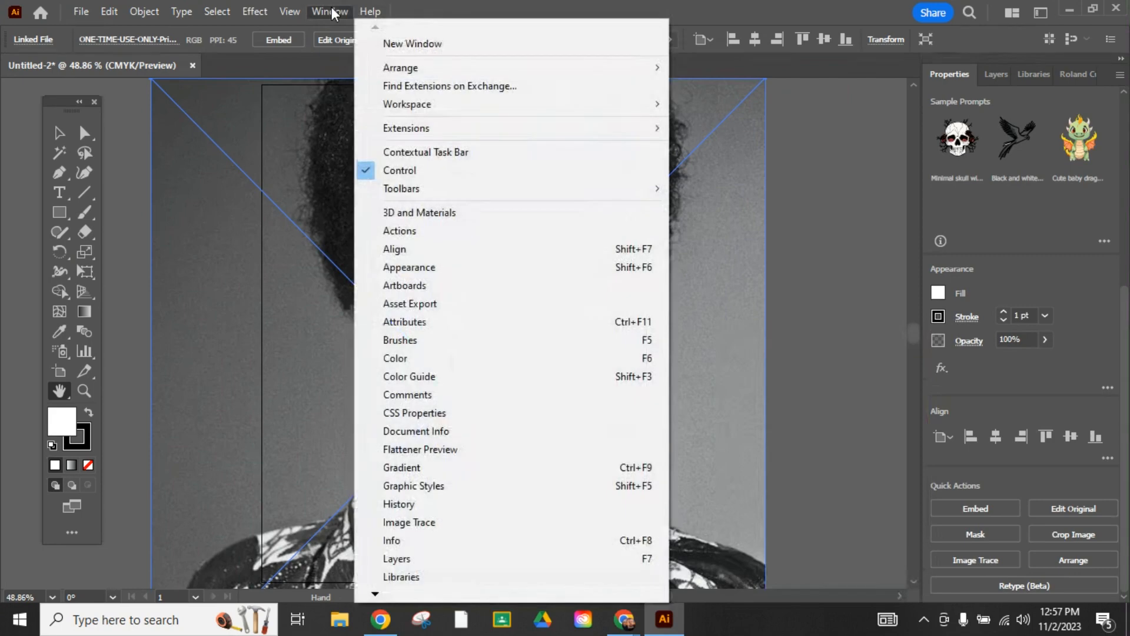
click(461, 530)
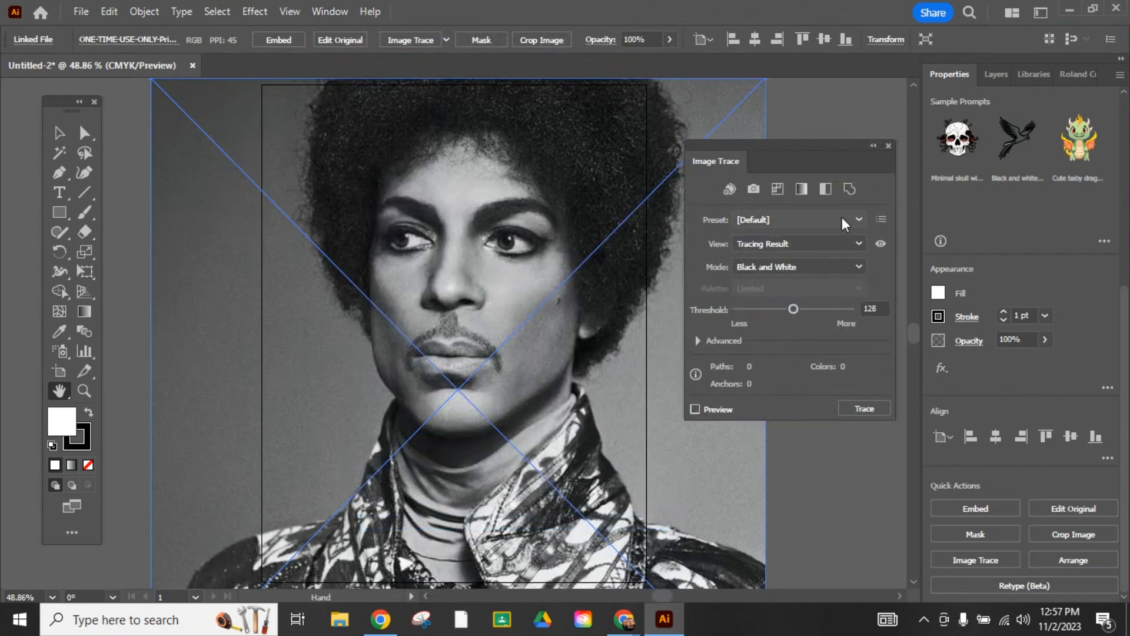
click(806, 227)
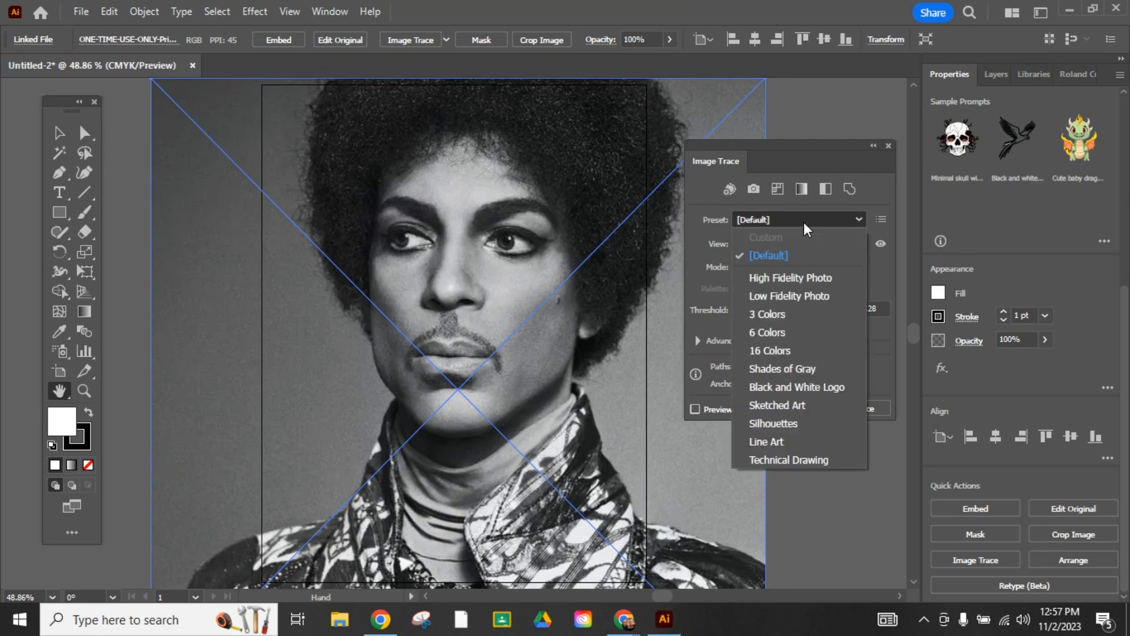
click(771, 315)
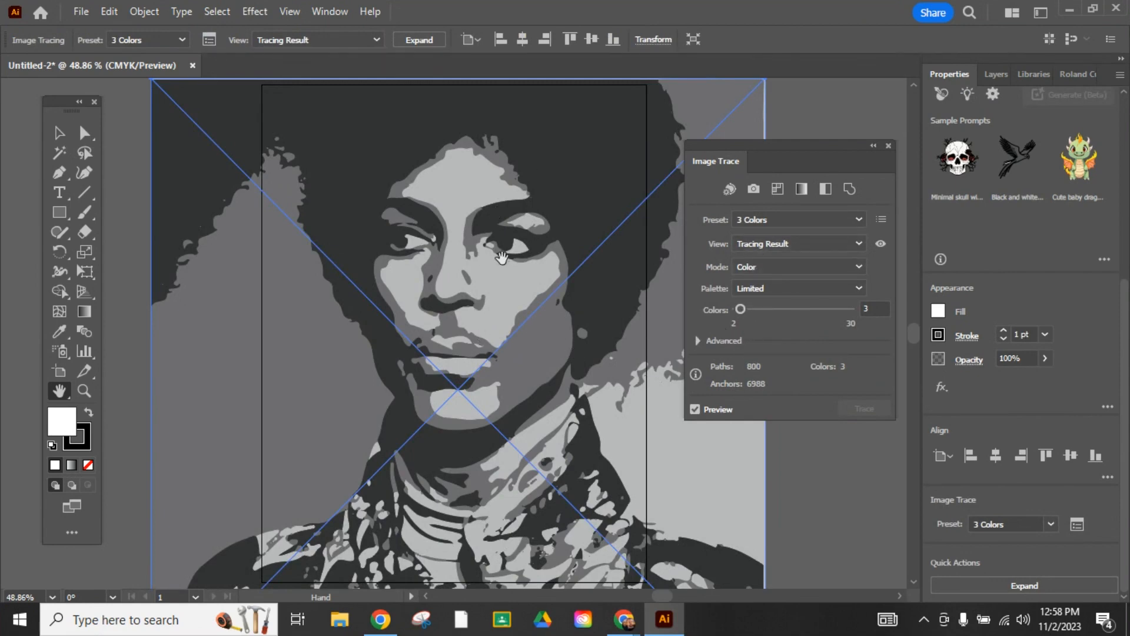
click(1026, 586)
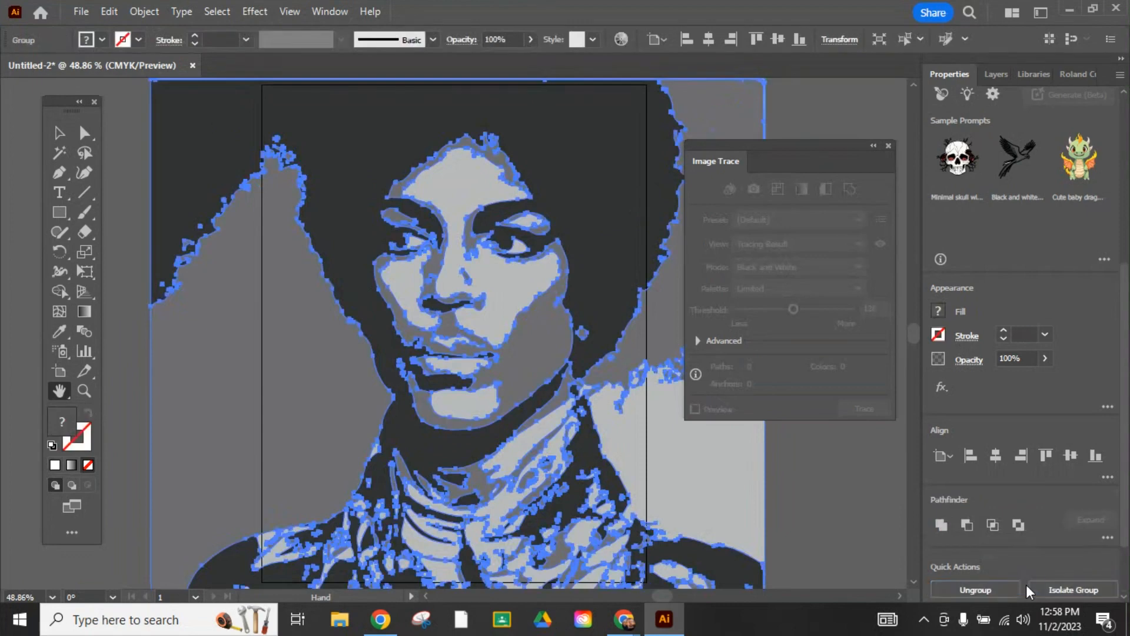
- Ungroup the expanded portrait tracing into separate shapes and deselect everything
drag(798, 153, 851, 179)
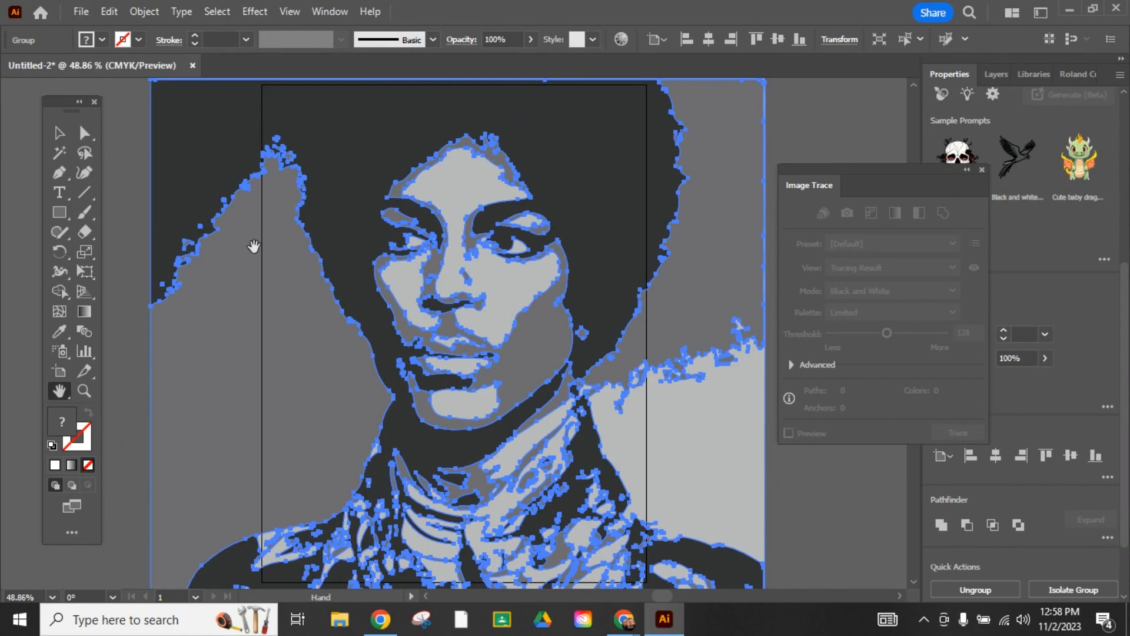
click(59, 133)
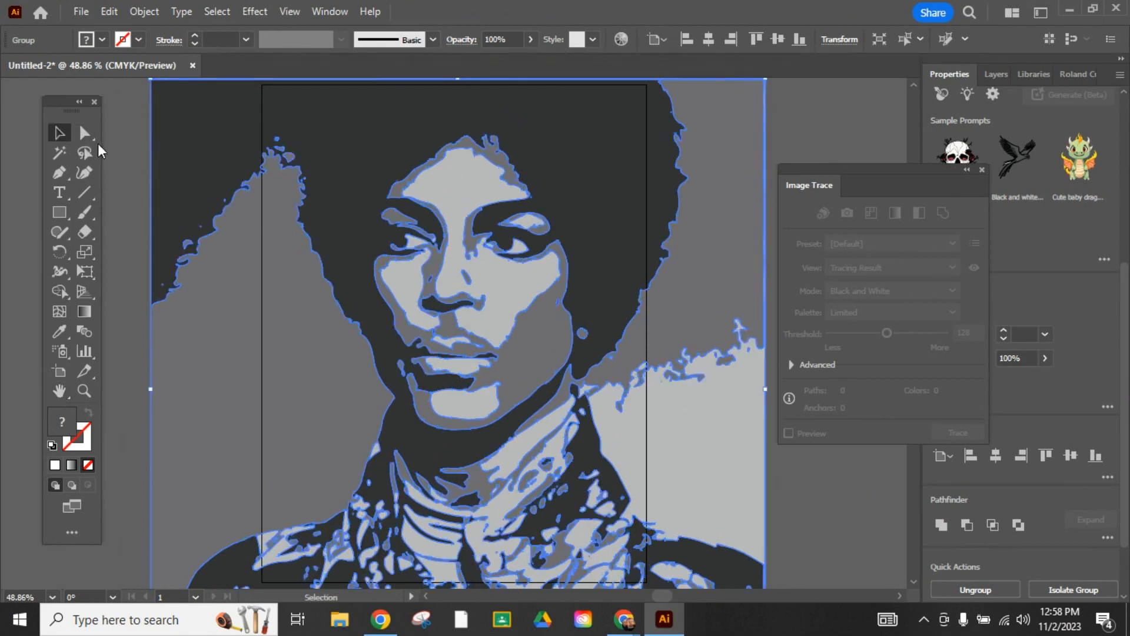
click(126, 163)
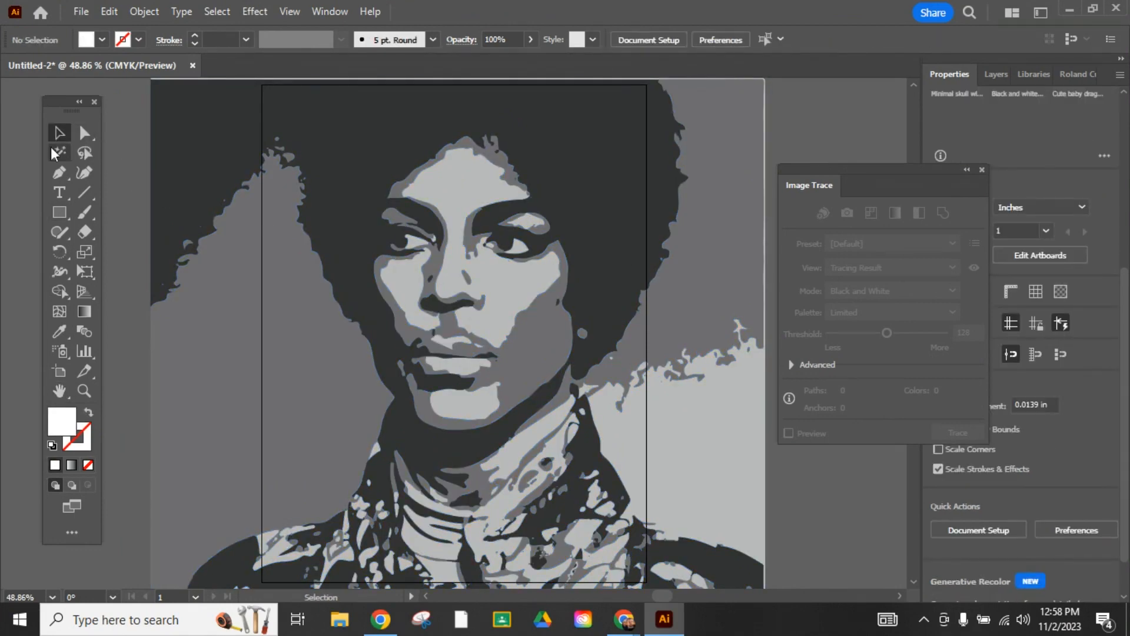
click(159, 137)
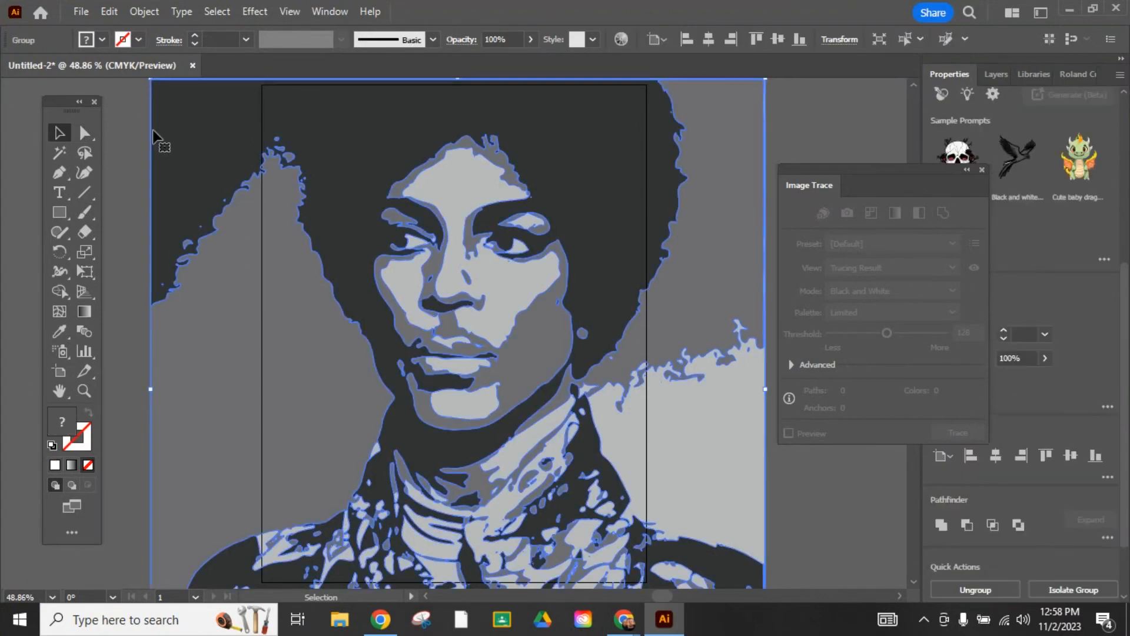
click(143, 13)
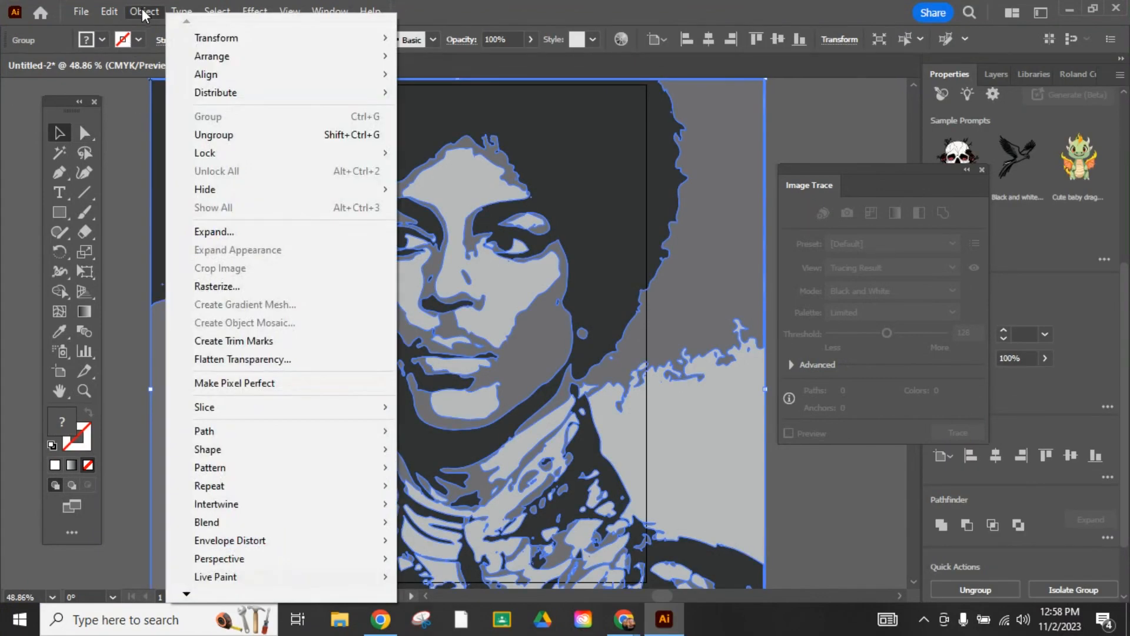
click(237, 139)
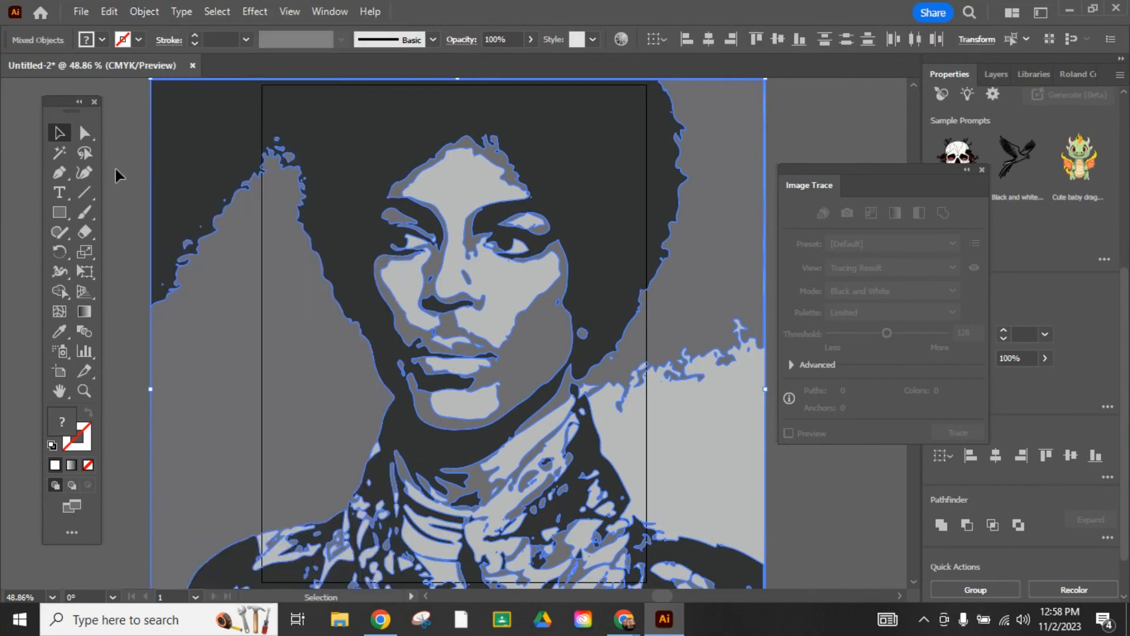
click(139, 179)
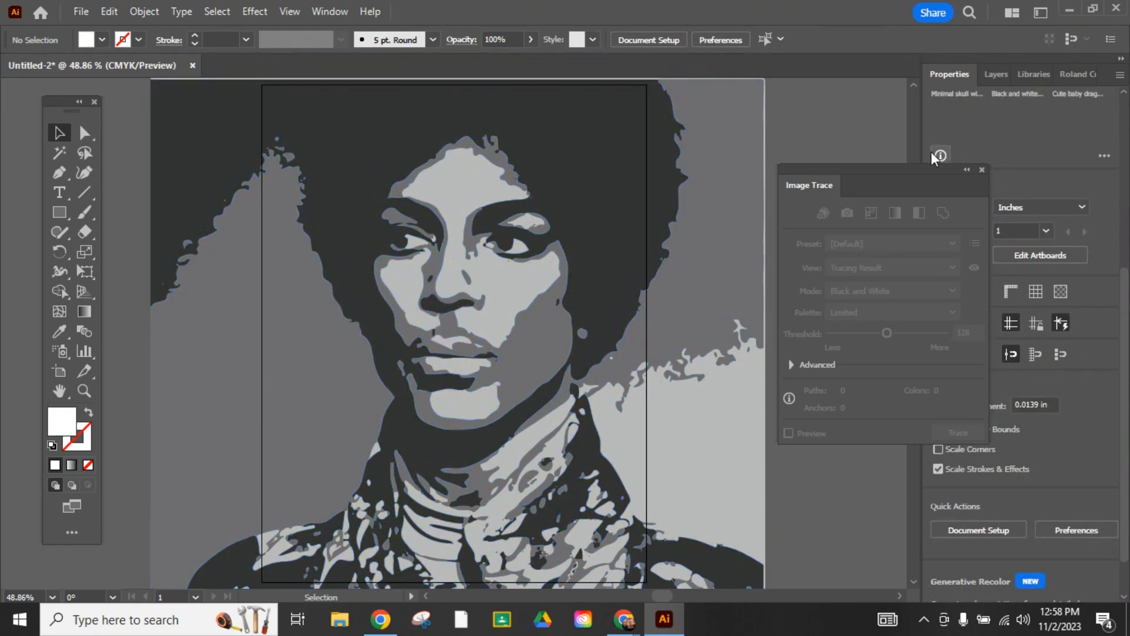
- Close the Image Trace panel, duplicate Artboard 1 together with its portrait artwork, and close the Artboards panel
click(982, 171)
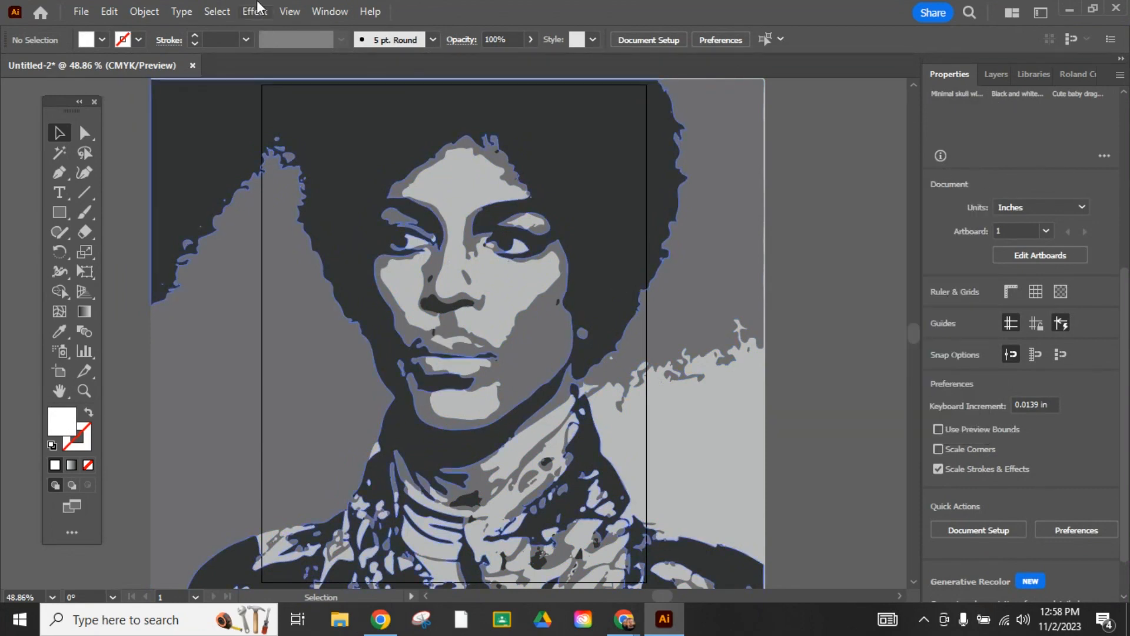
click(333, 13)
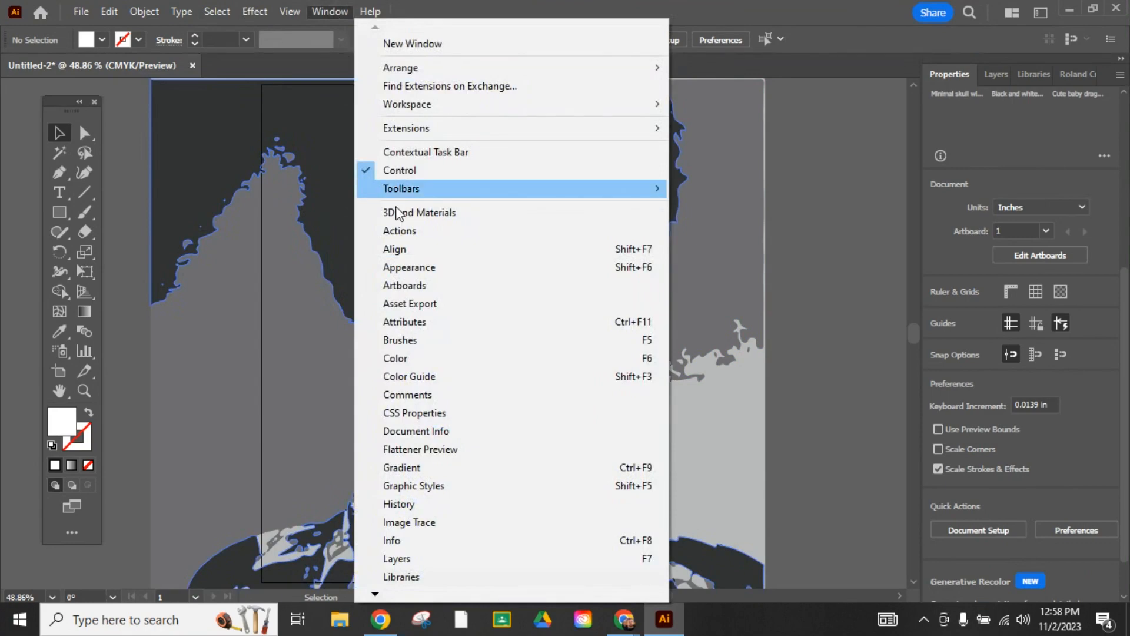
click(443, 289)
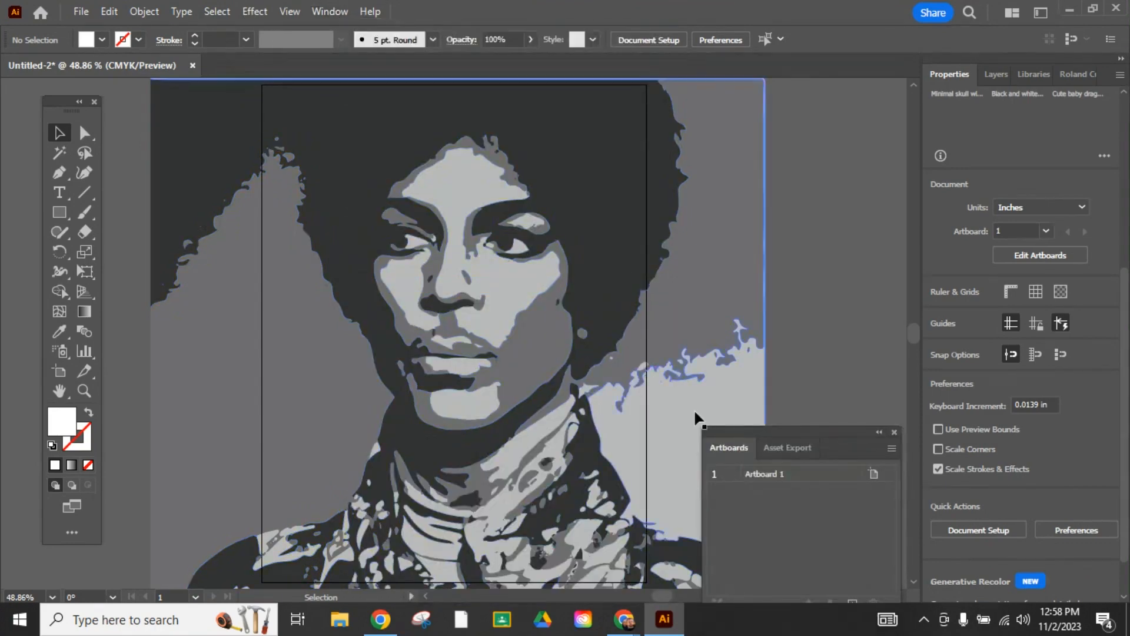
drag(825, 440, 823, 302)
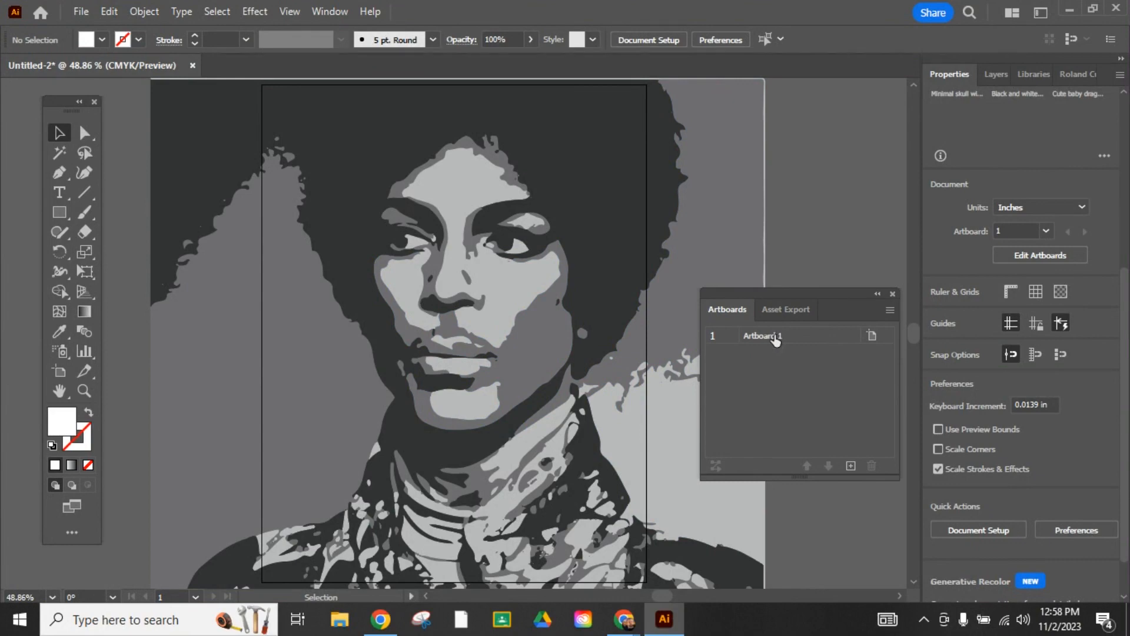
drag(776, 341, 804, 369)
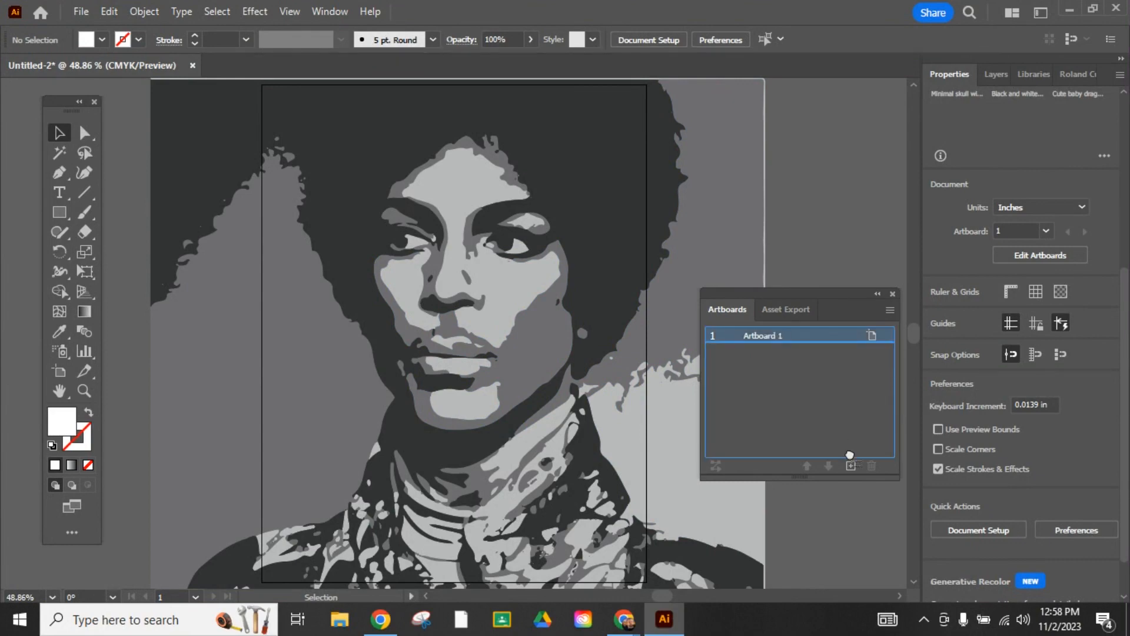
drag(850, 455, 852, 466)
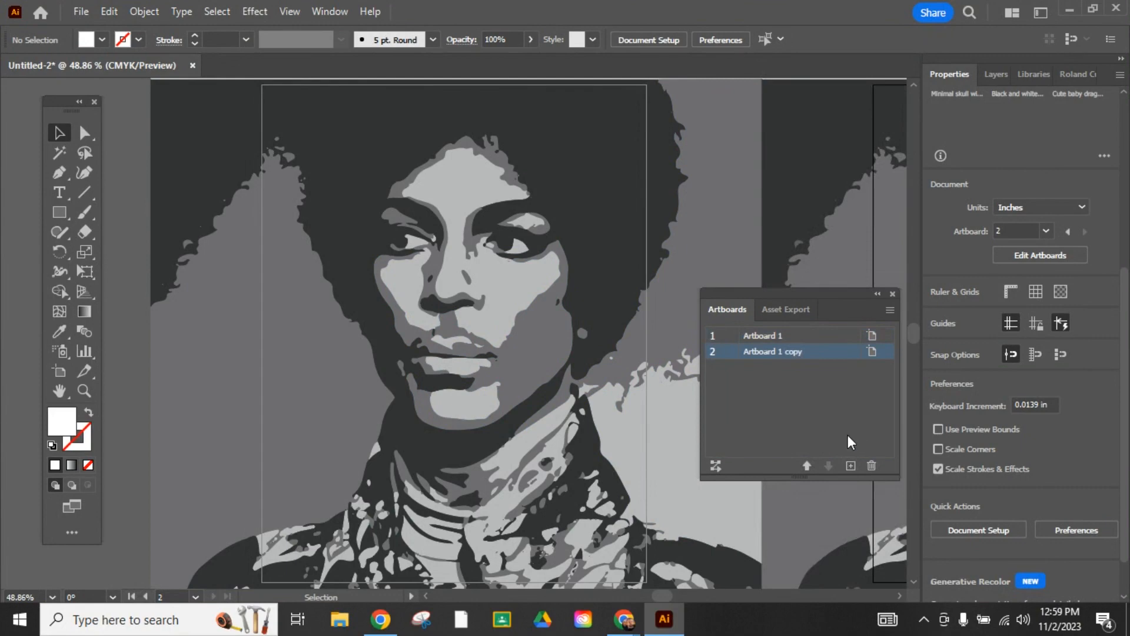
key(ctrl+minus)
key(ctrl+minus)
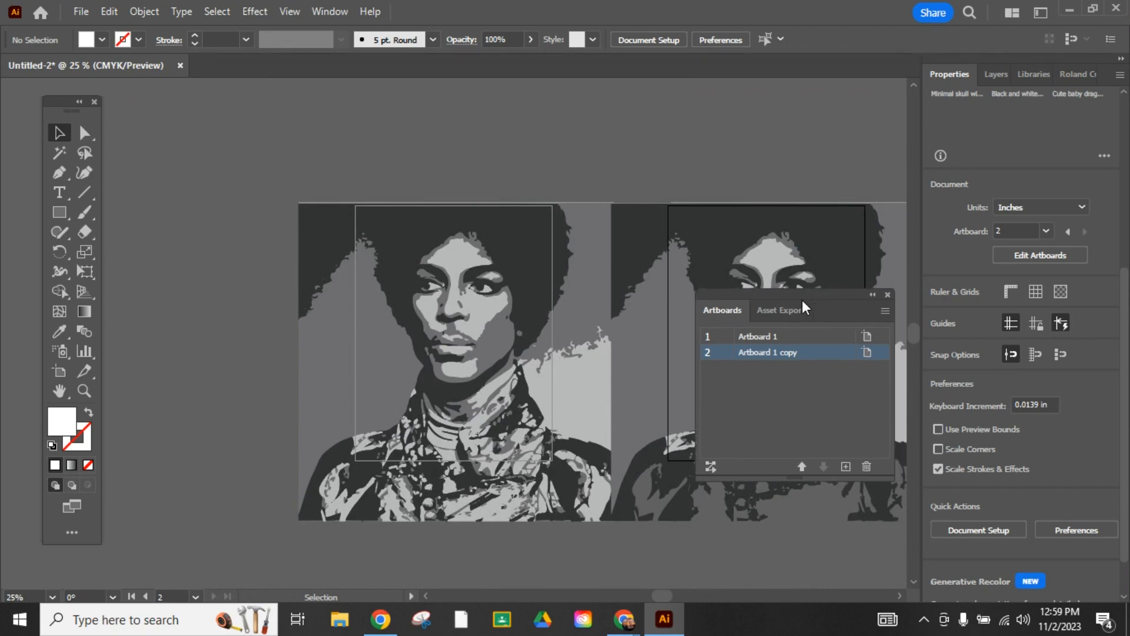
drag(815, 305, 585, 381)
click(663, 371)
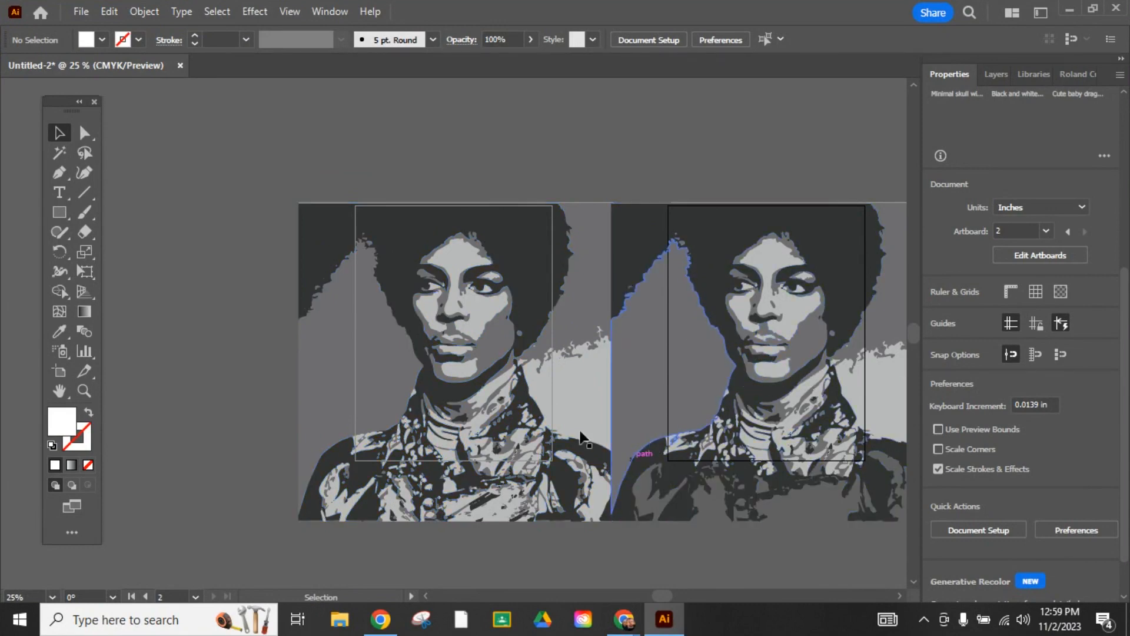
- Select every light gray shape in both portraits by matching fill color and delete them
click(86, 391)
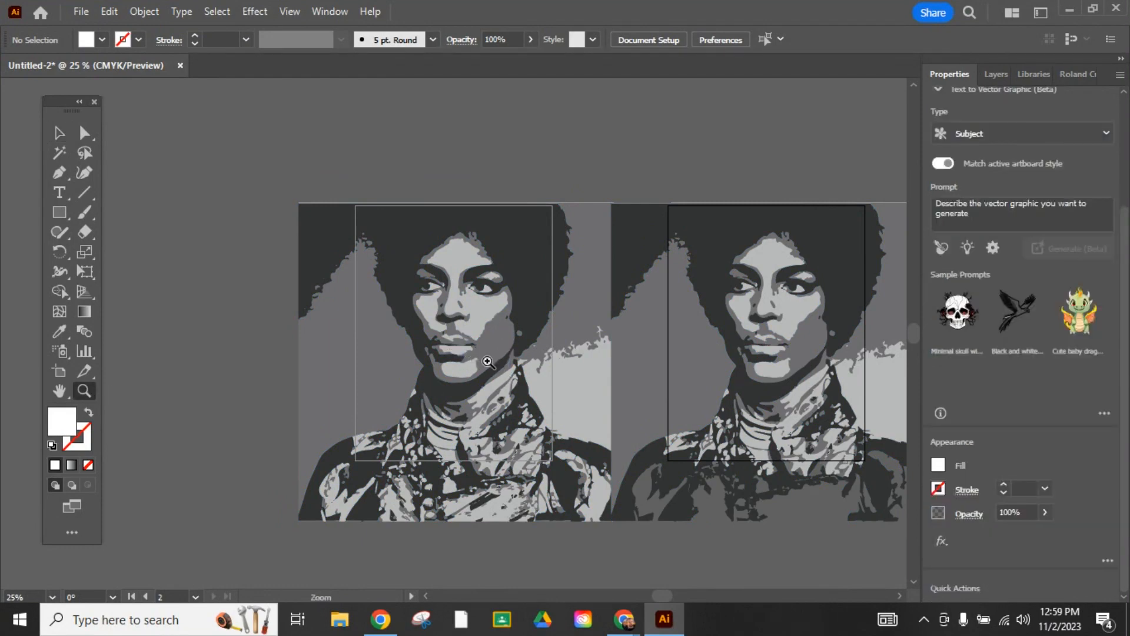
click(489, 362)
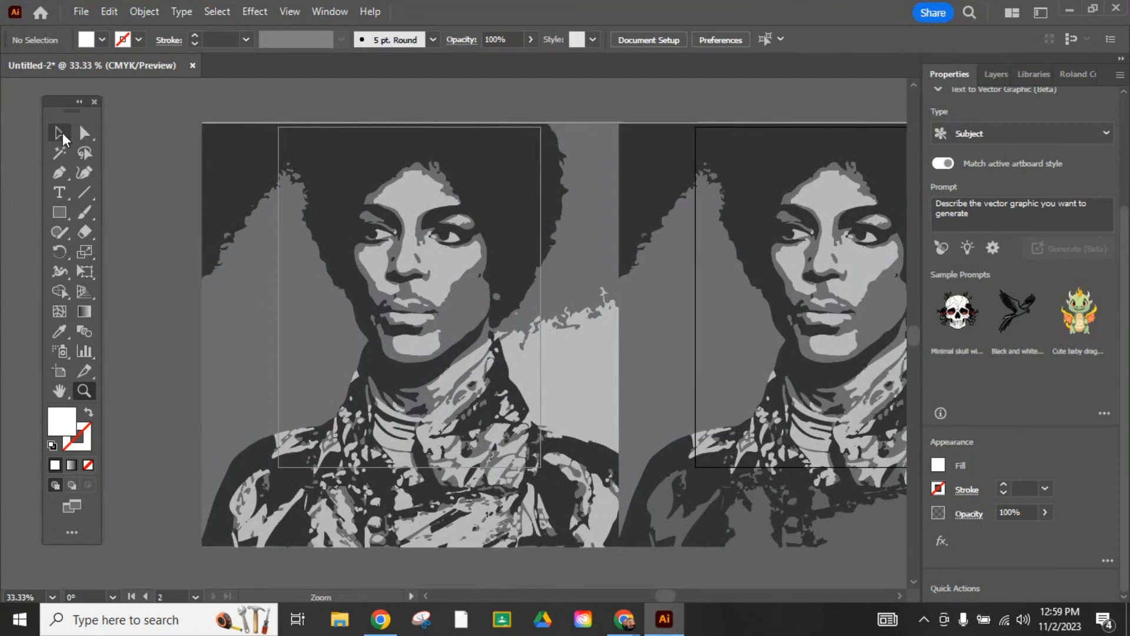
click(63, 132)
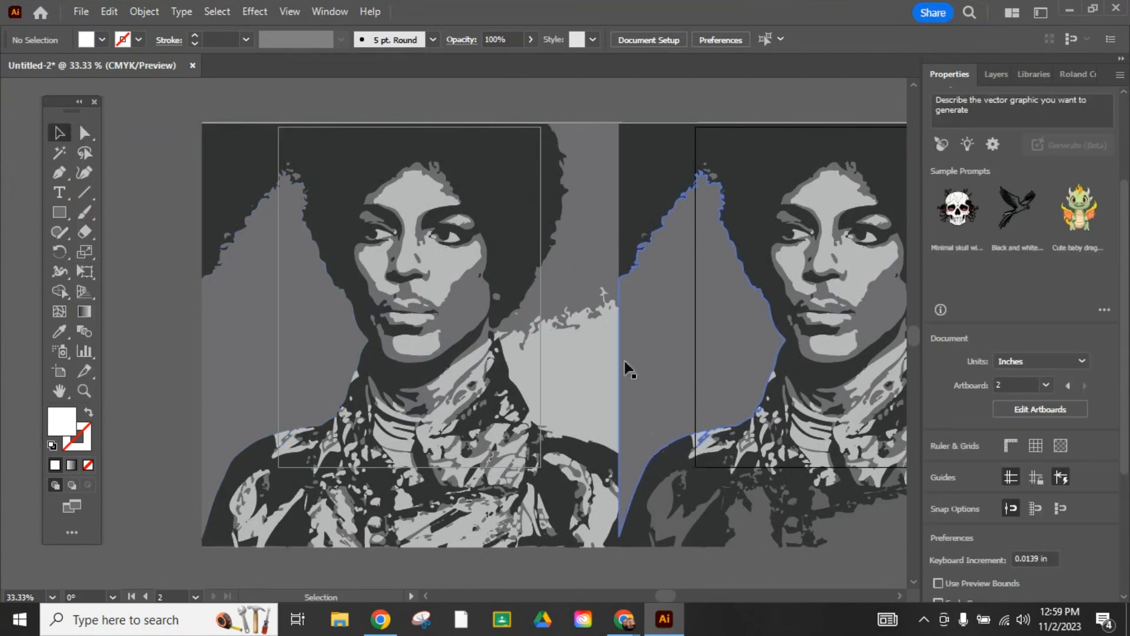
click(582, 370)
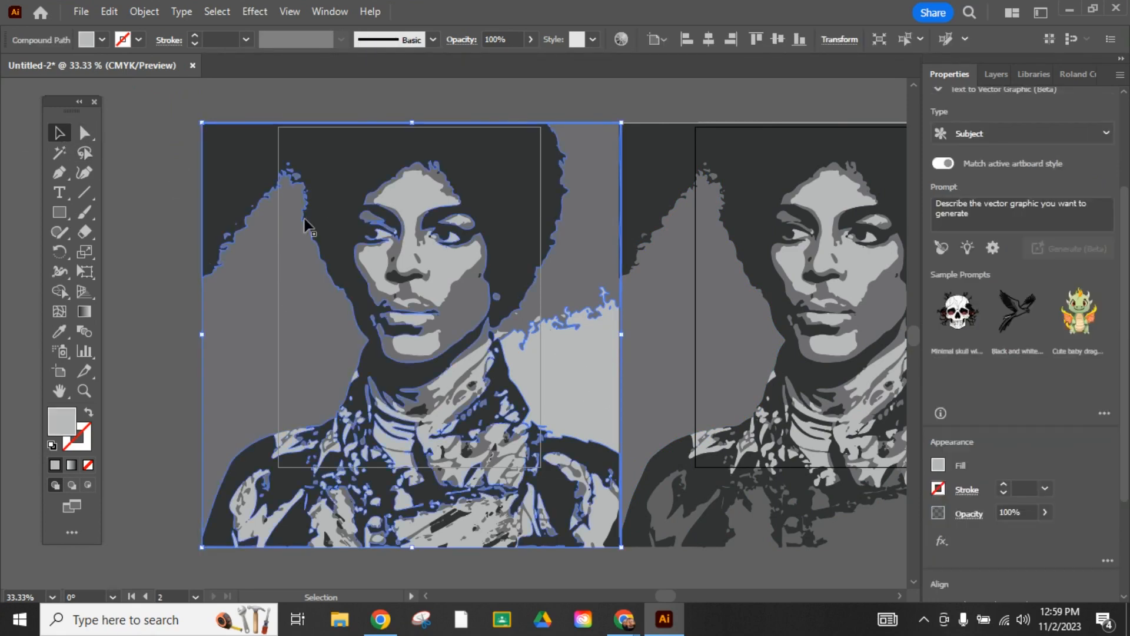
click(576, 208)
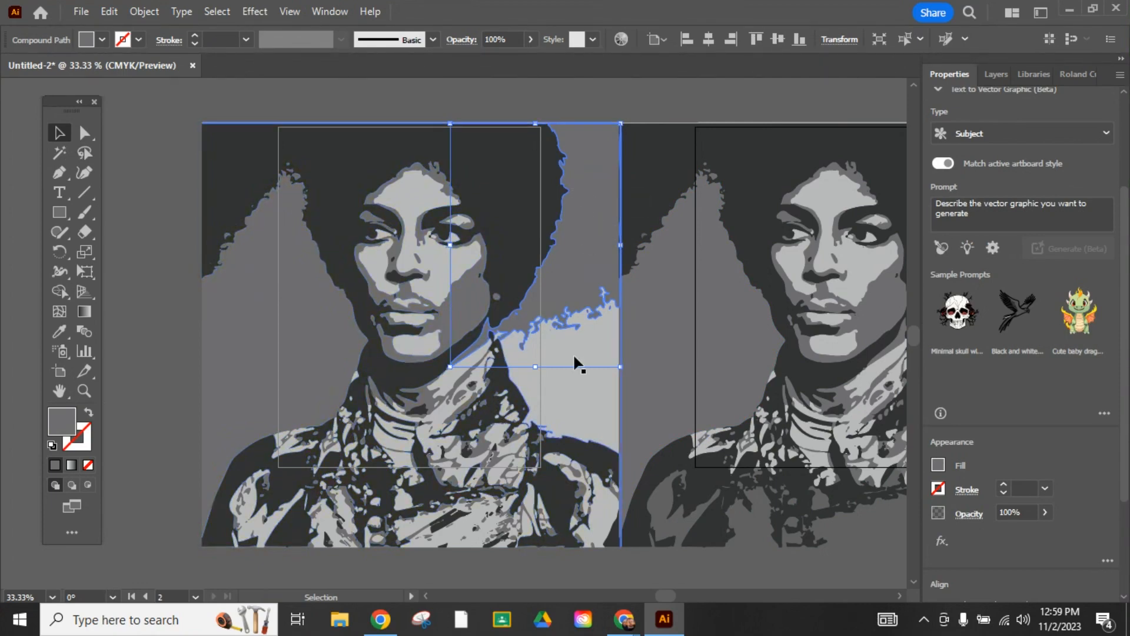
click(247, 528)
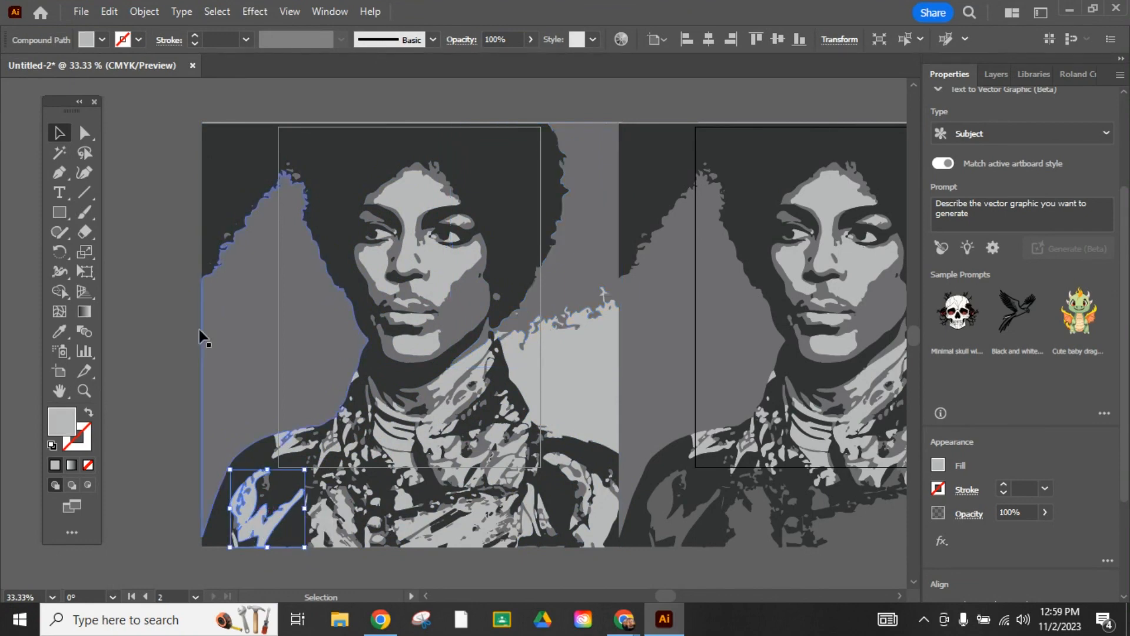
click(217, 12)
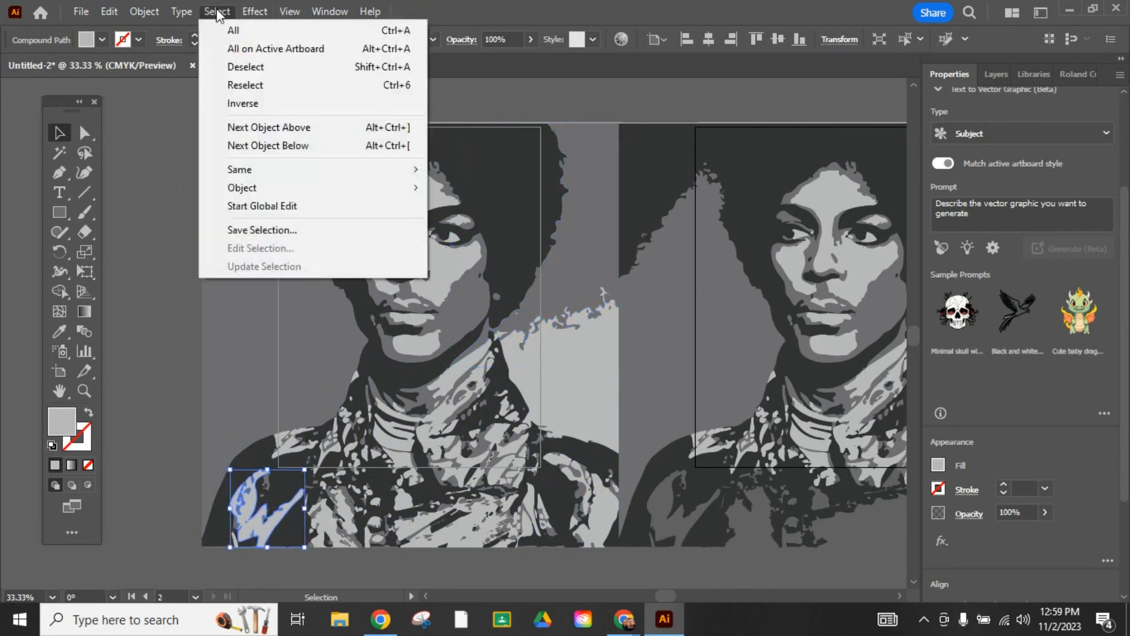
mouse_move(313, 169)
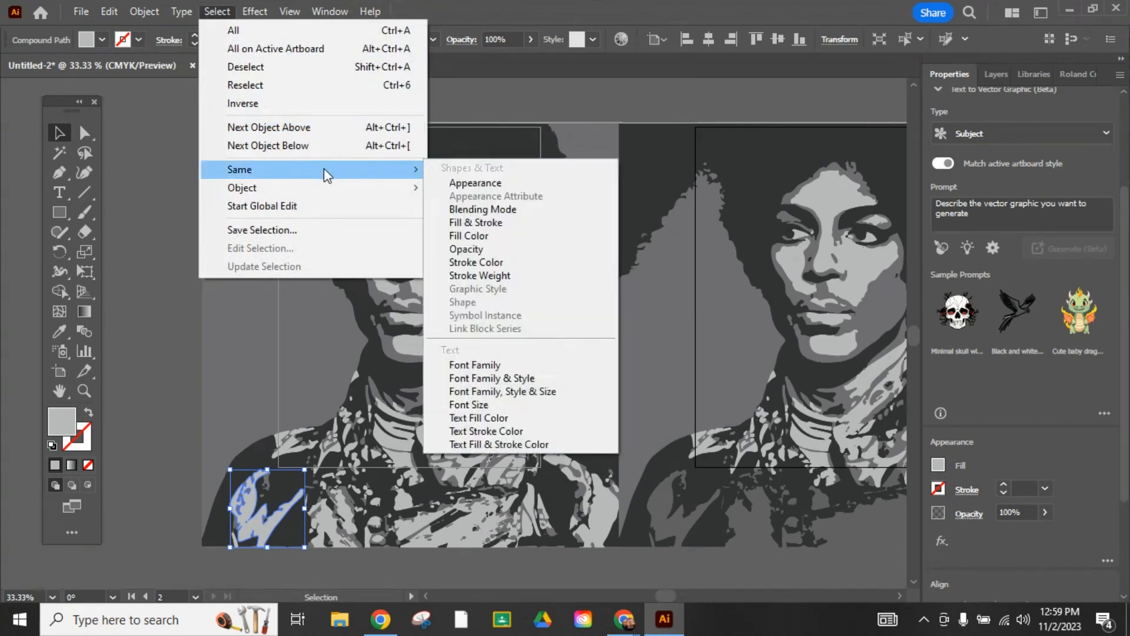
click(530, 241)
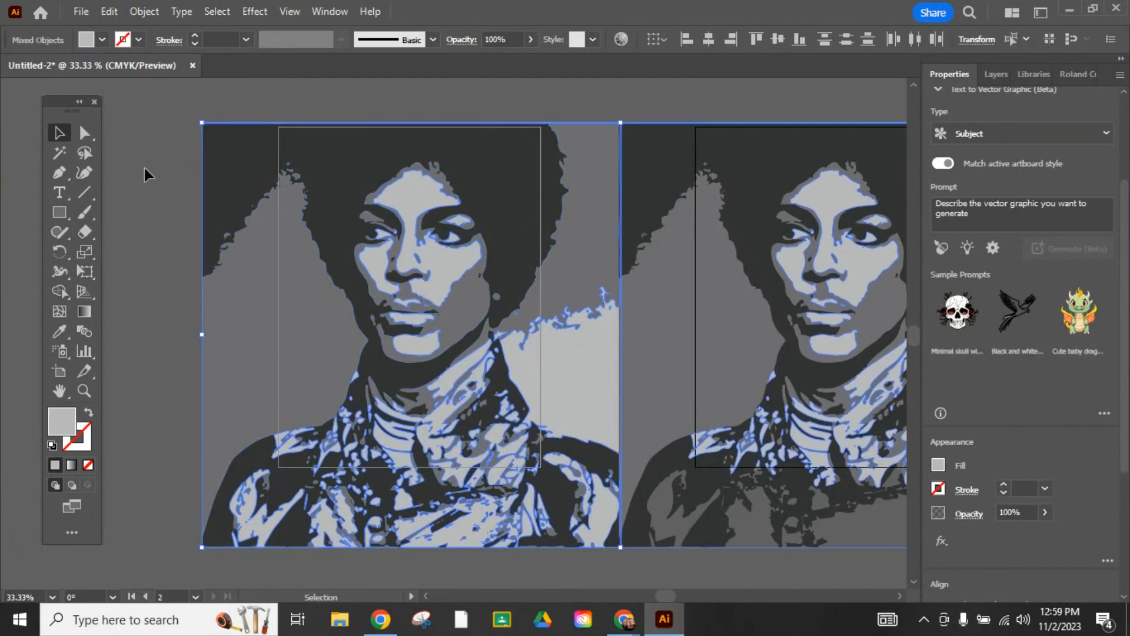
key(Delete)
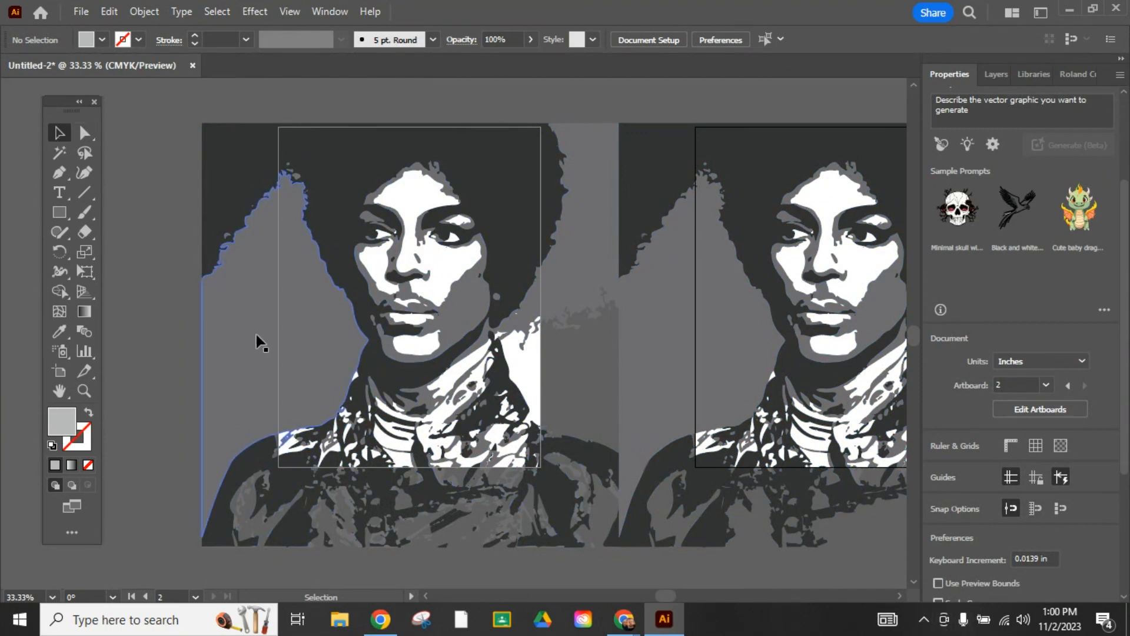
click(236, 347)
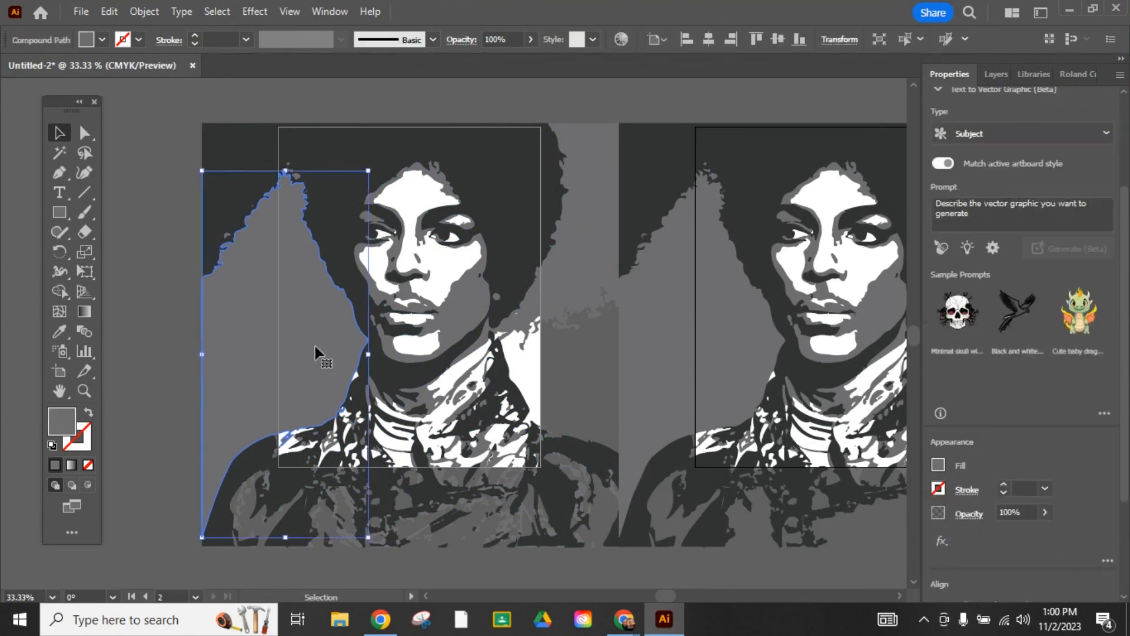
click(220, 14)
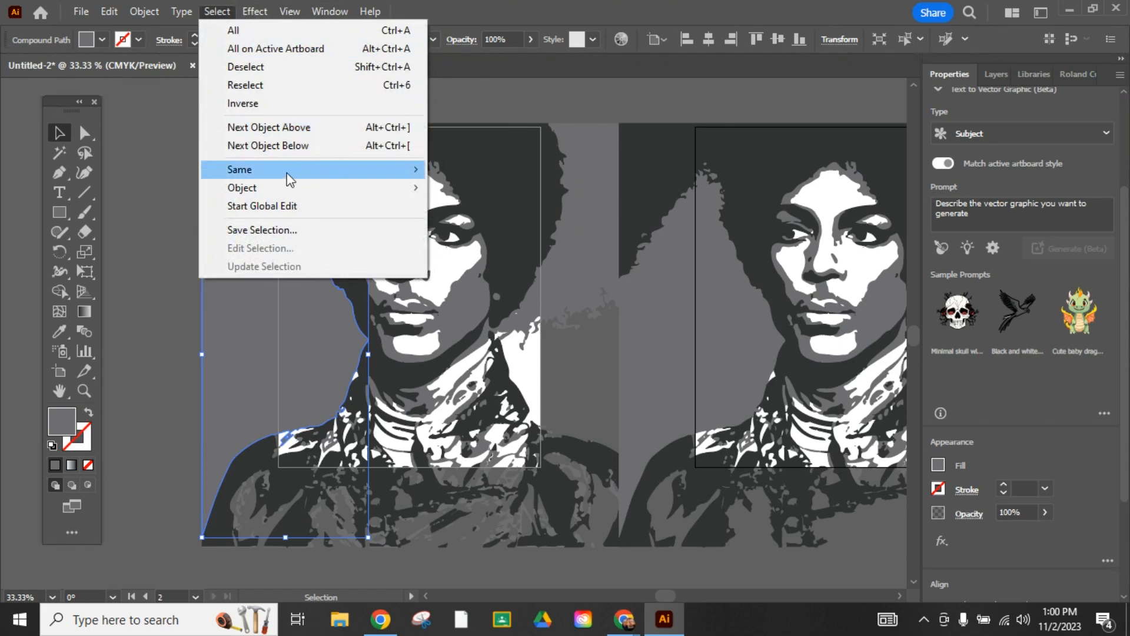
mouse_move(288, 175)
click(470, 236)
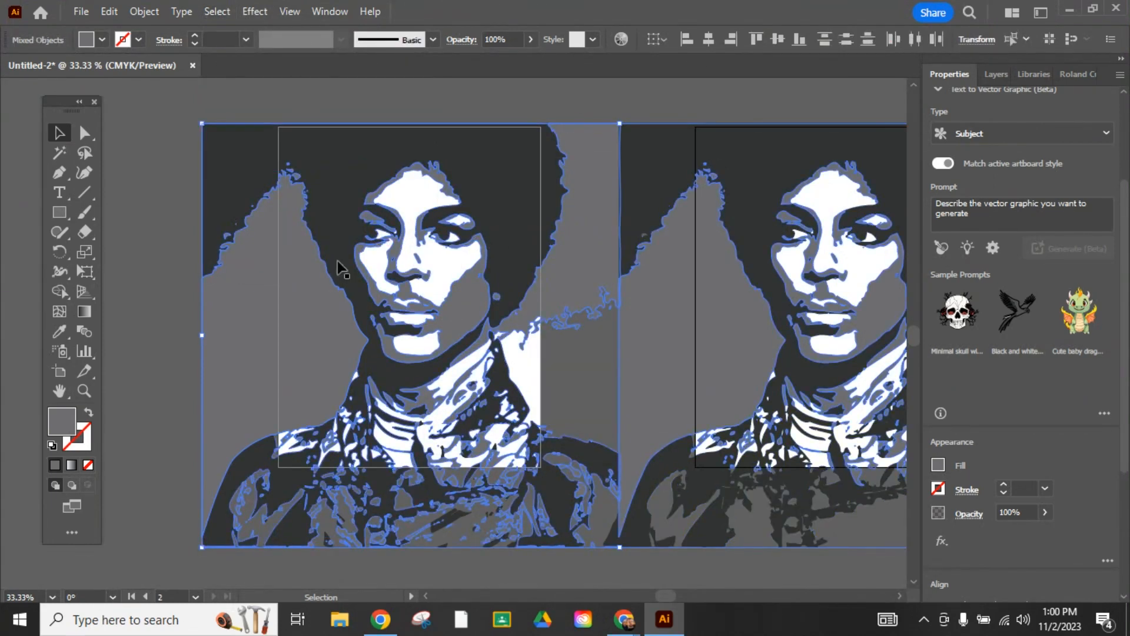
click(592, 107)
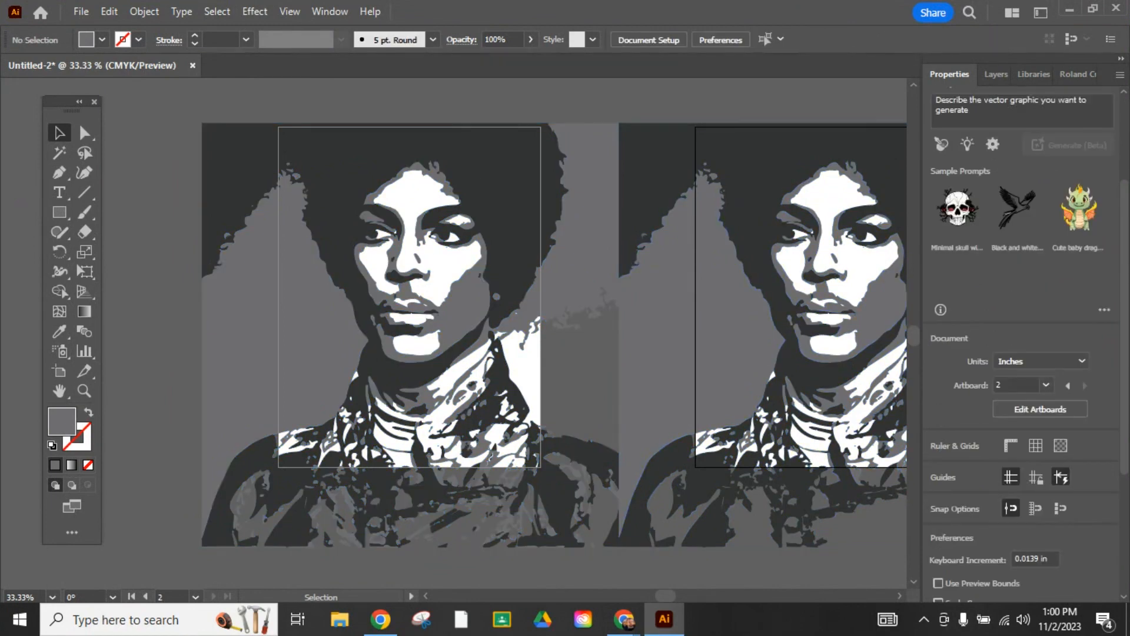
- Lock all shapes of the duplicated portrait on the second artboard
click(900, 595)
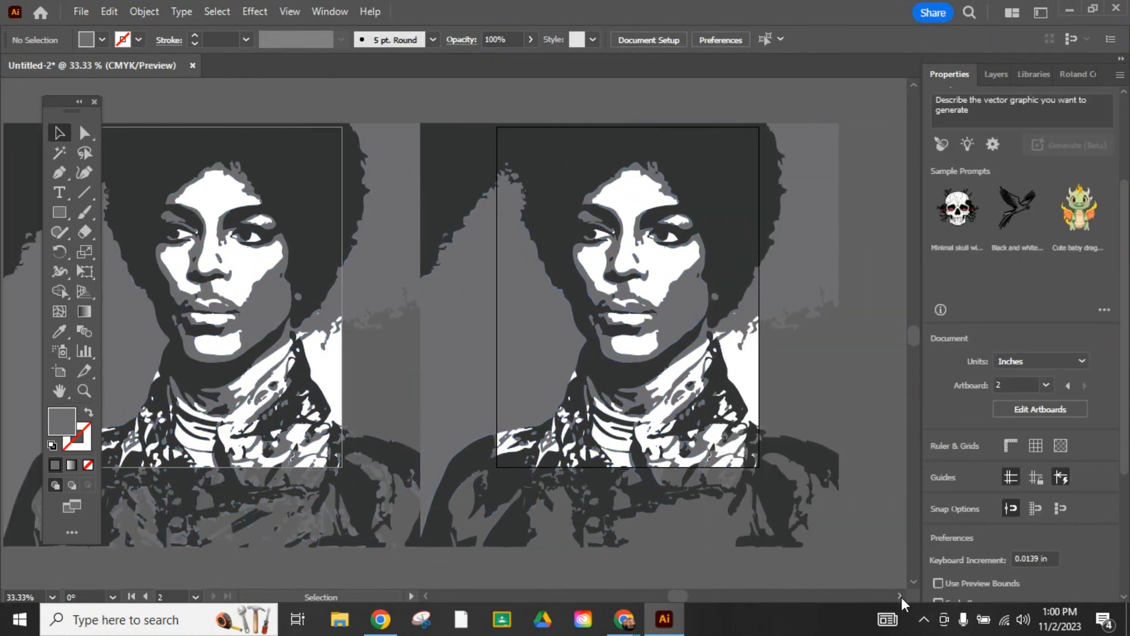
drag(869, 564, 447, 118)
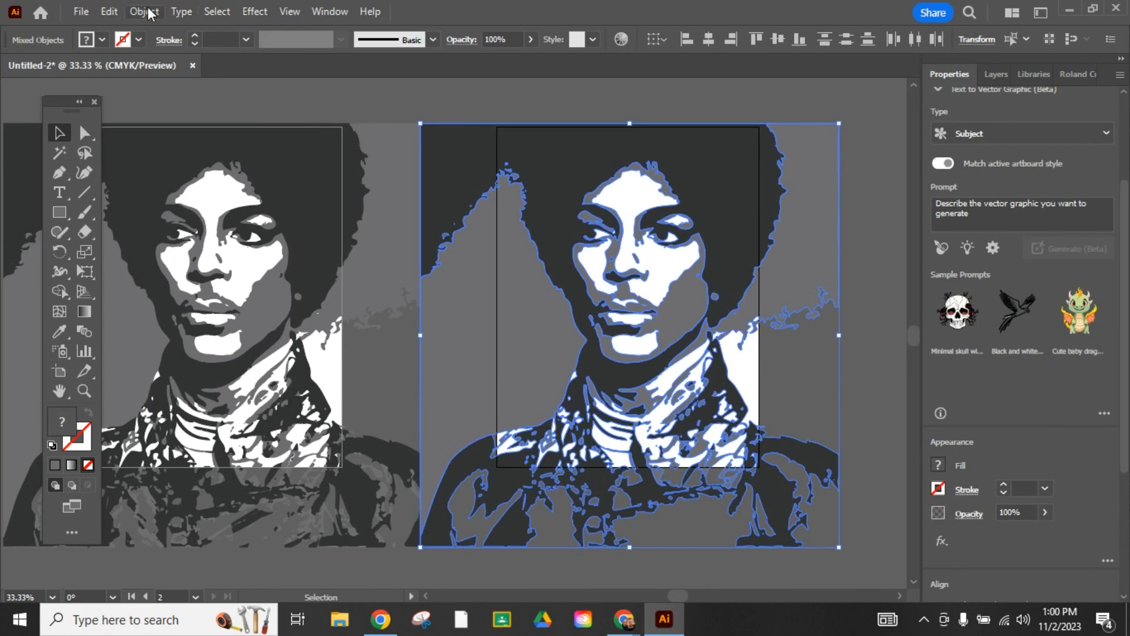
click(147, 12)
mouse_move(252, 153)
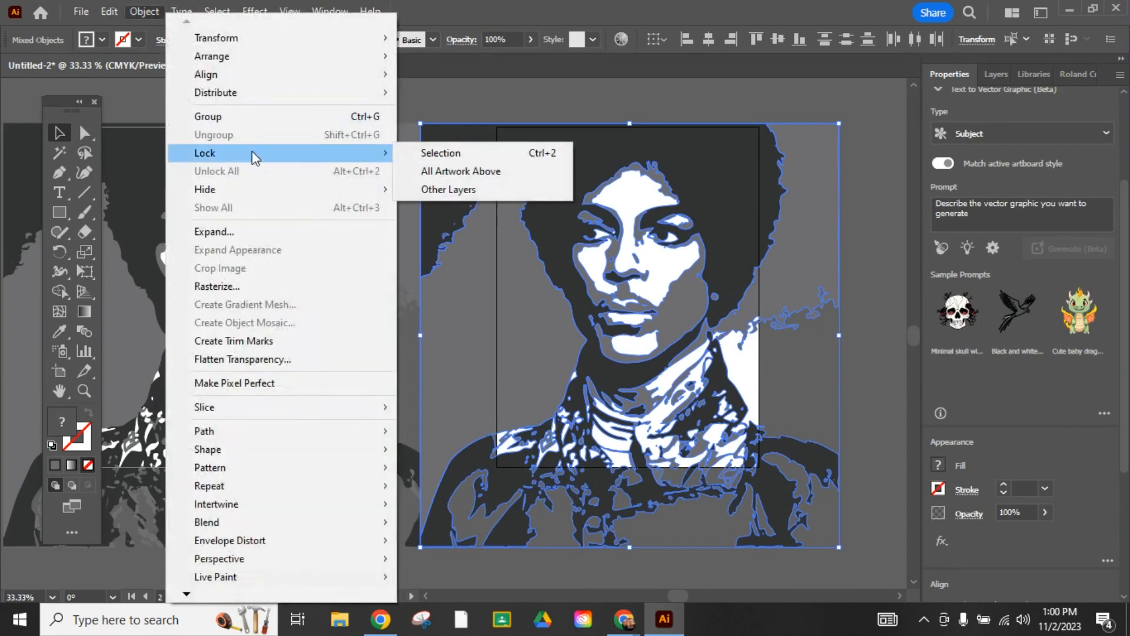
click(488, 154)
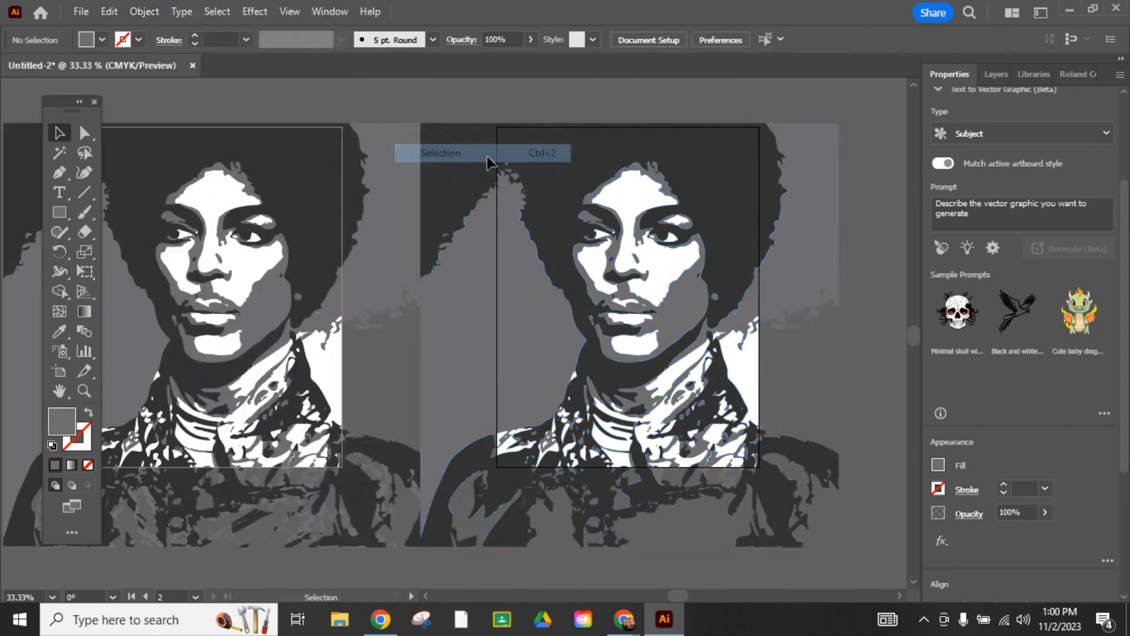
- Select all medium gray shapes in the first artboard's portrait by matching fill color and delete them
click(427, 595)
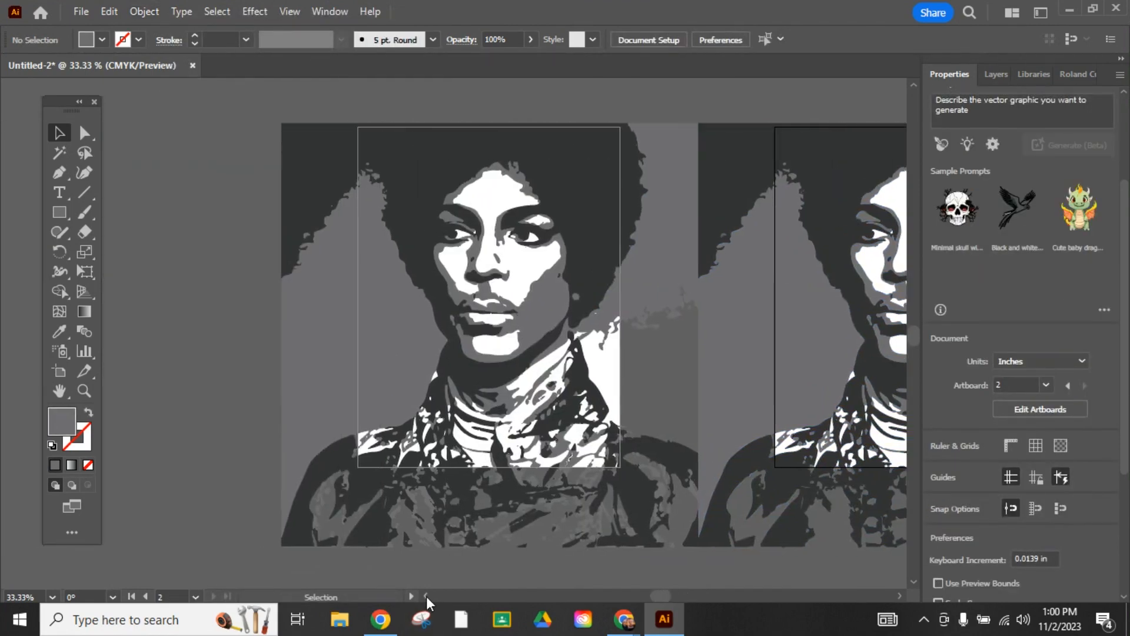
click(322, 355)
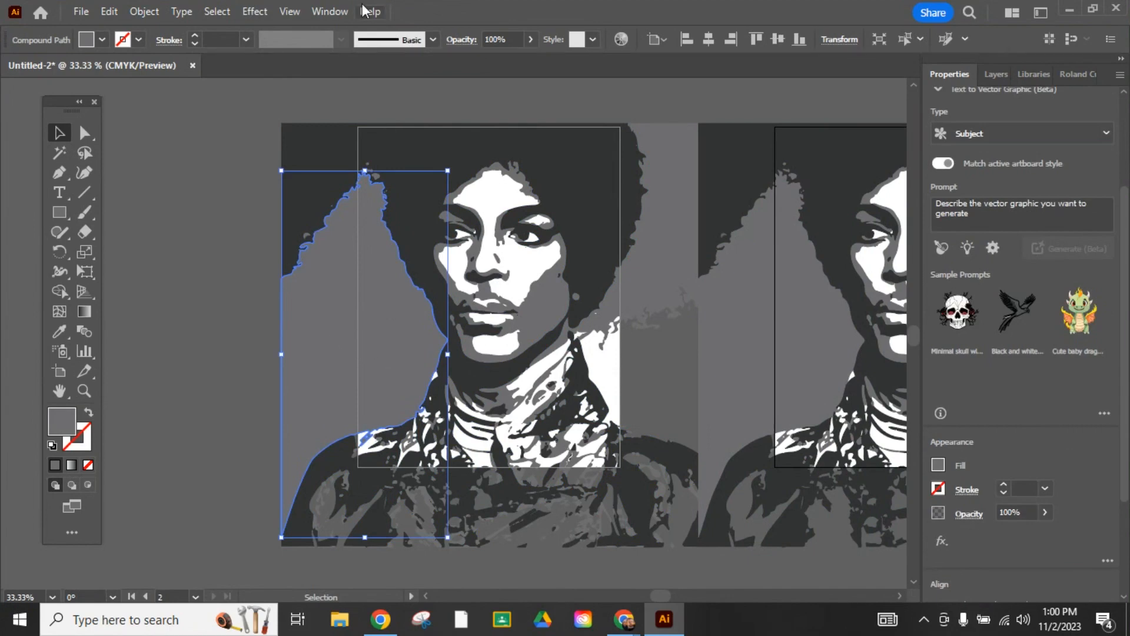
click(218, 11)
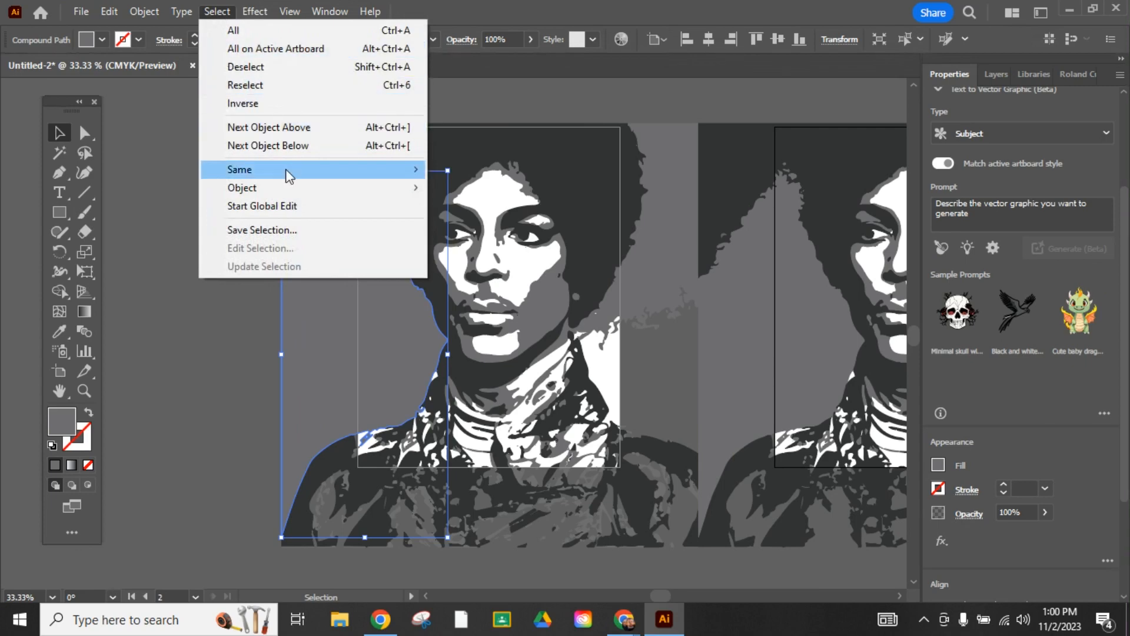
mouse_move(288, 176)
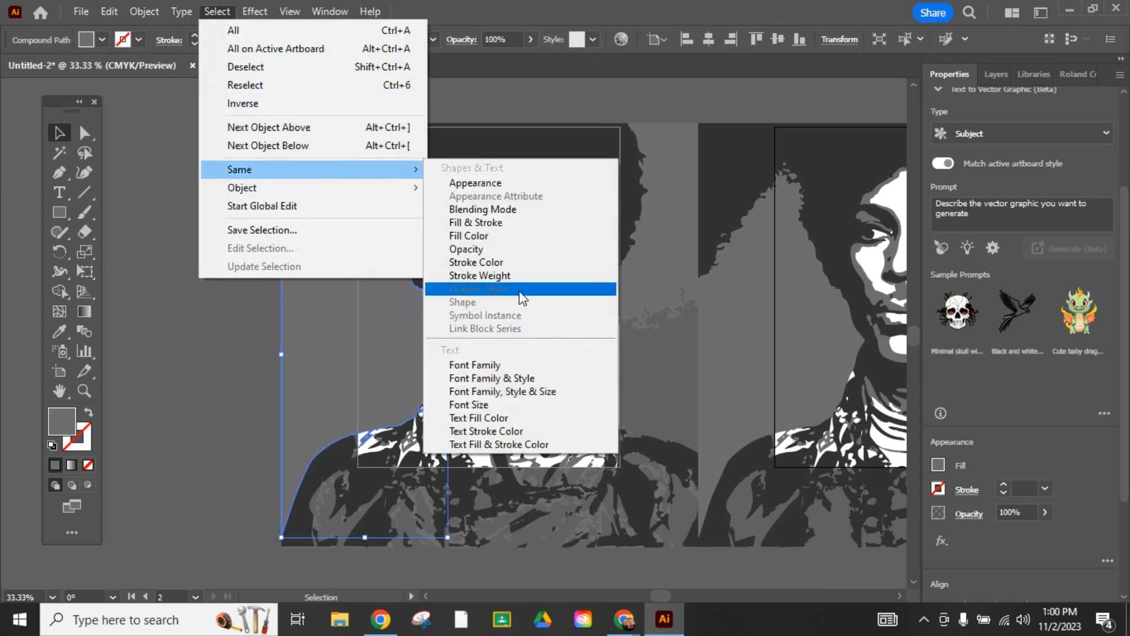
click(517, 236)
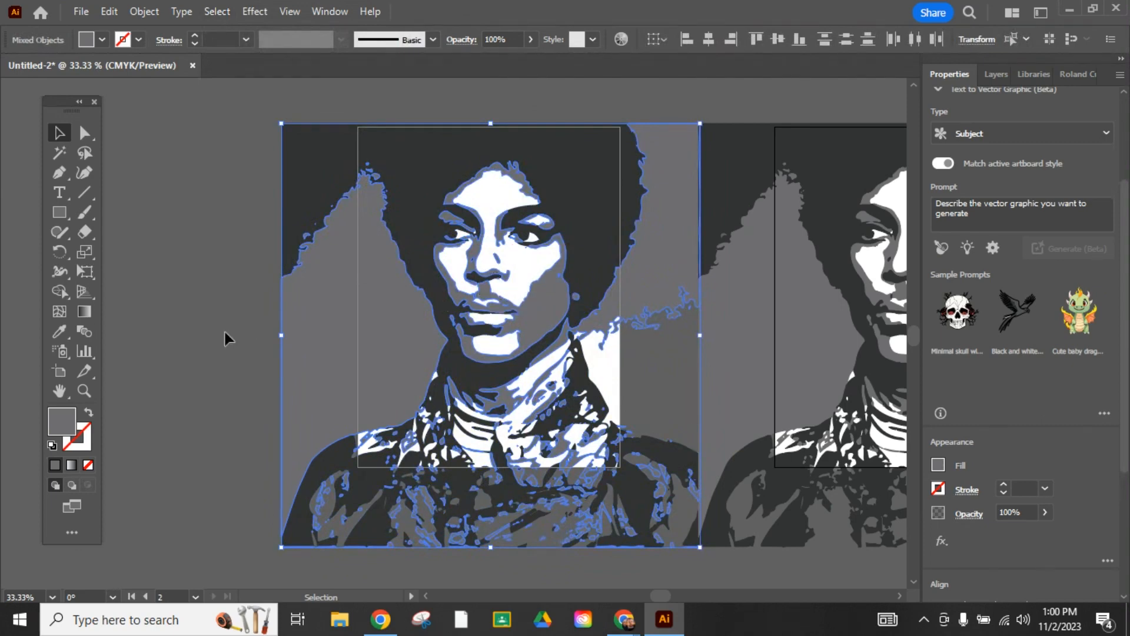
key(Delete)
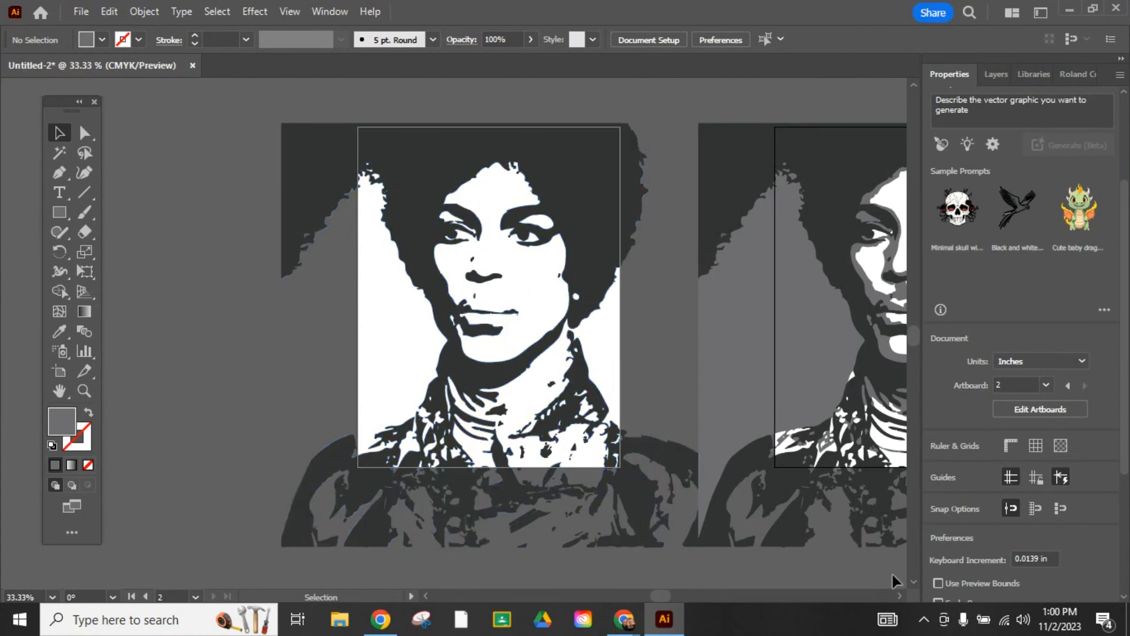
- Unlock all locked artwork in the document and clear the selection
click(902, 596)
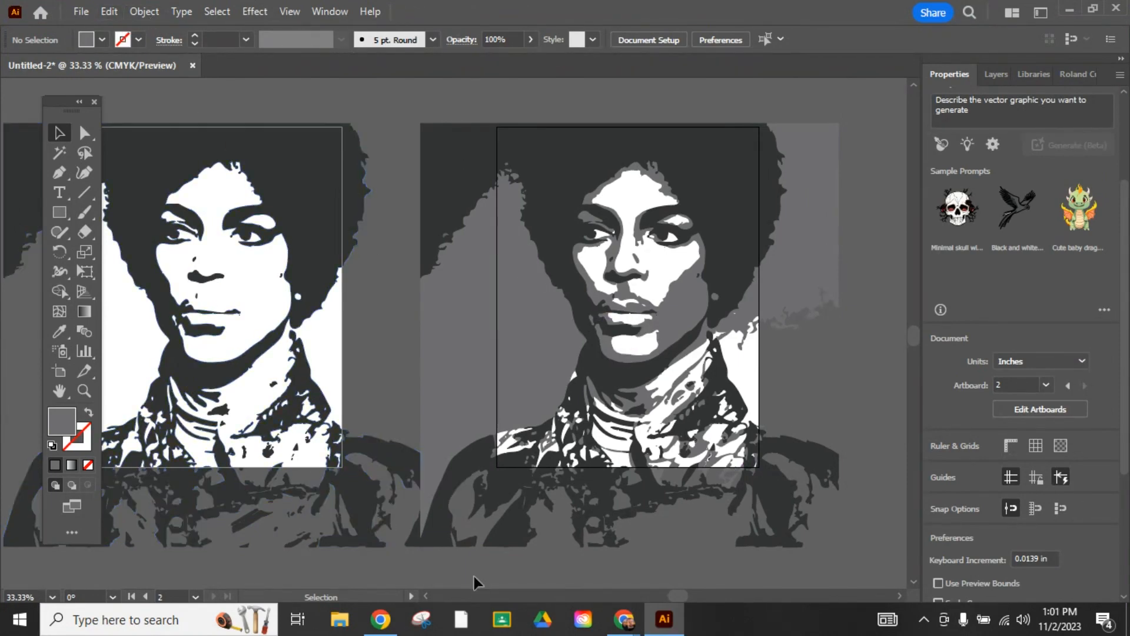
click(426, 596)
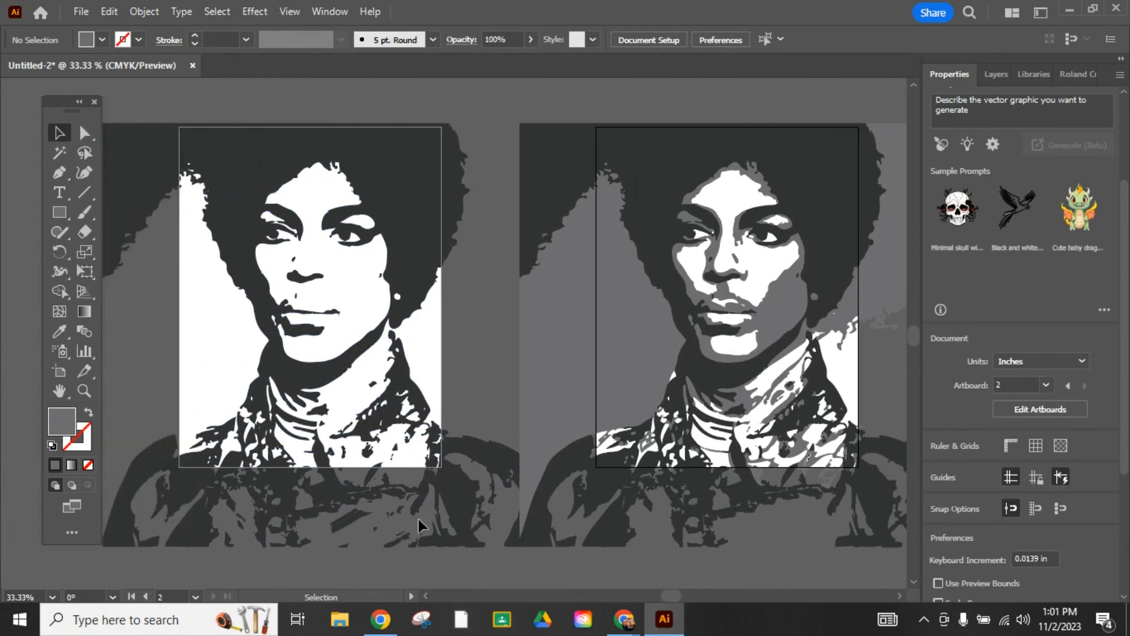
click(149, 15)
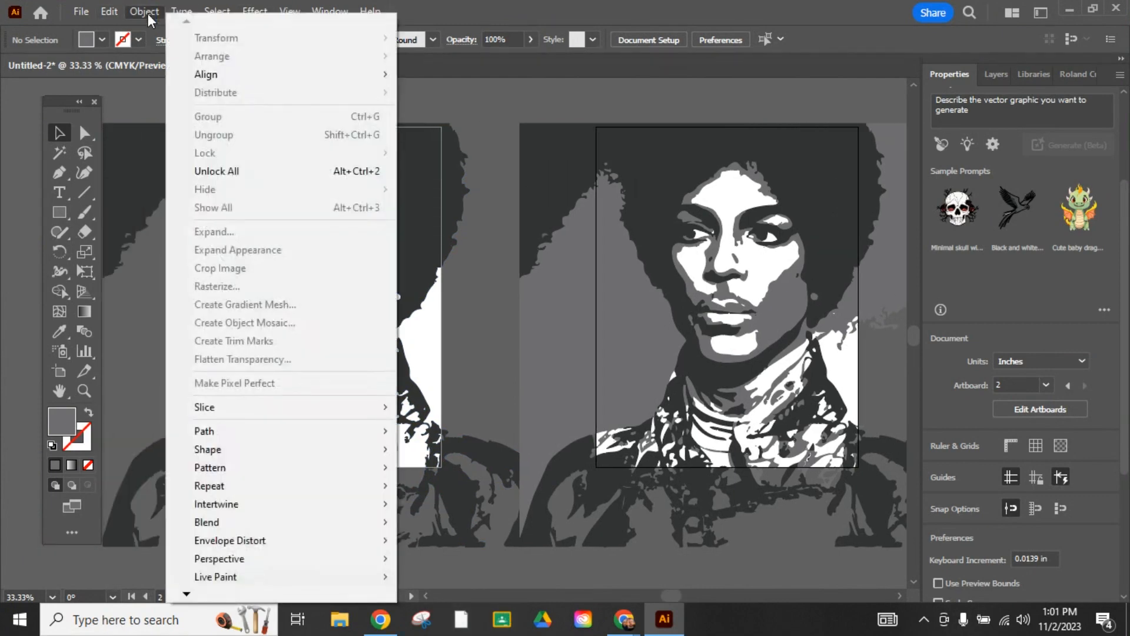
click(260, 171)
click(698, 580)
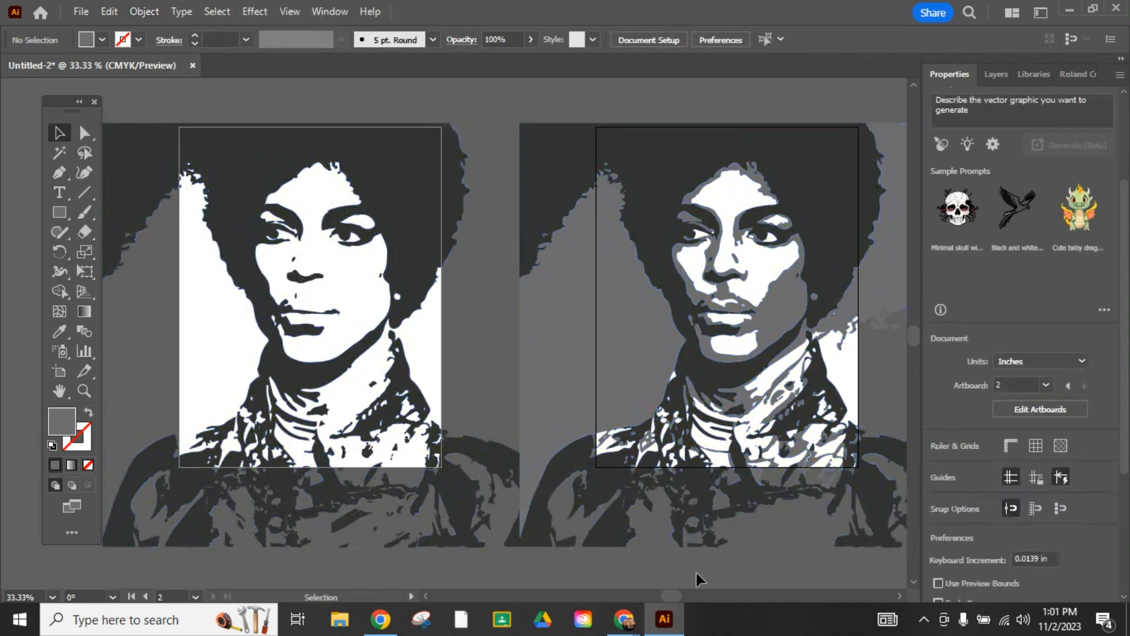
- Select the entire dark portrait on the first artboard and lock it
drag(673, 595, 669, 596)
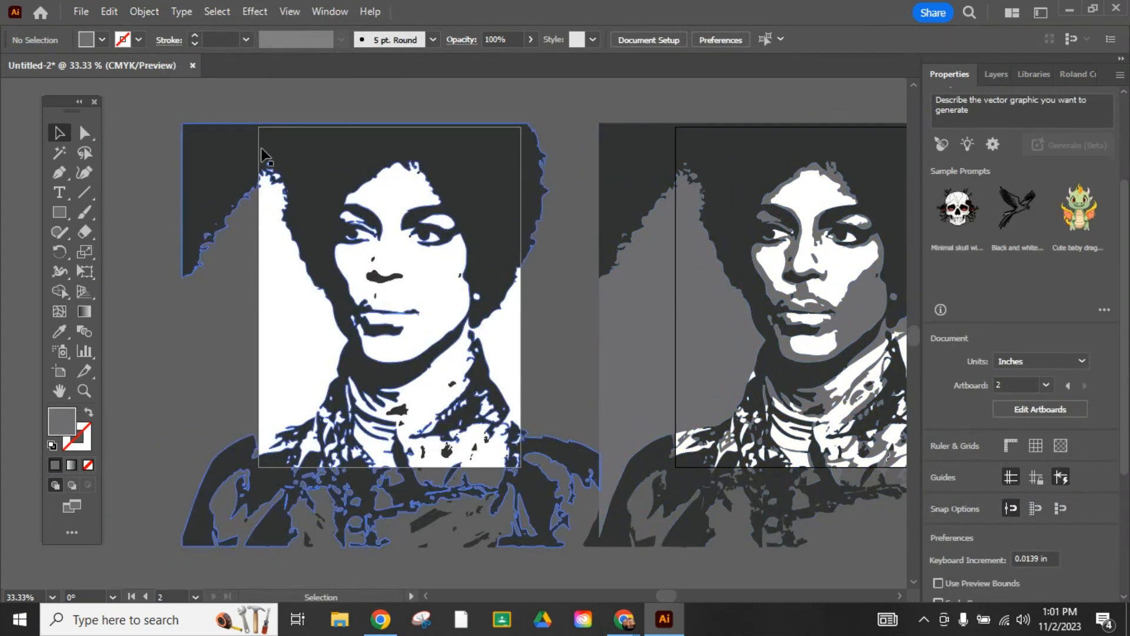
drag(189, 125, 591, 560)
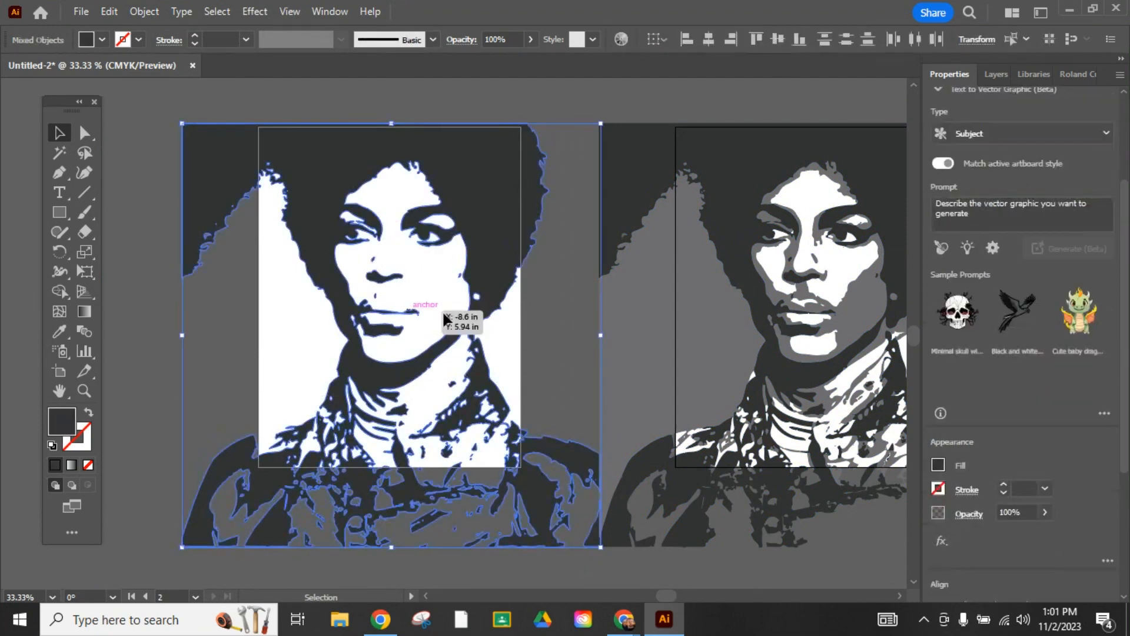
click(144, 11)
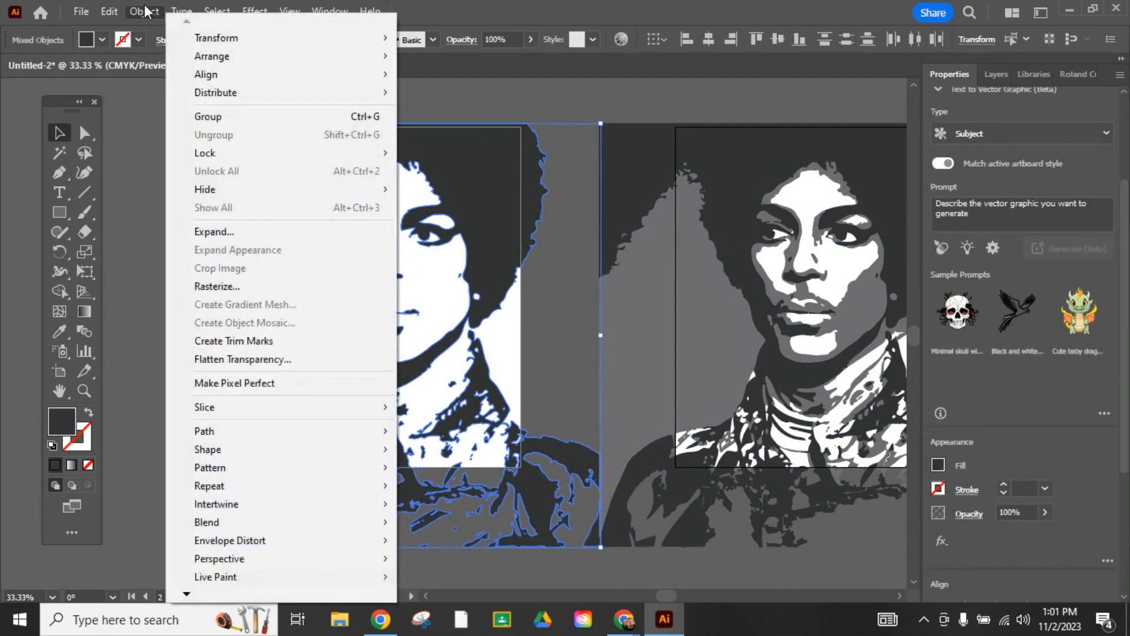
mouse_move(249, 158)
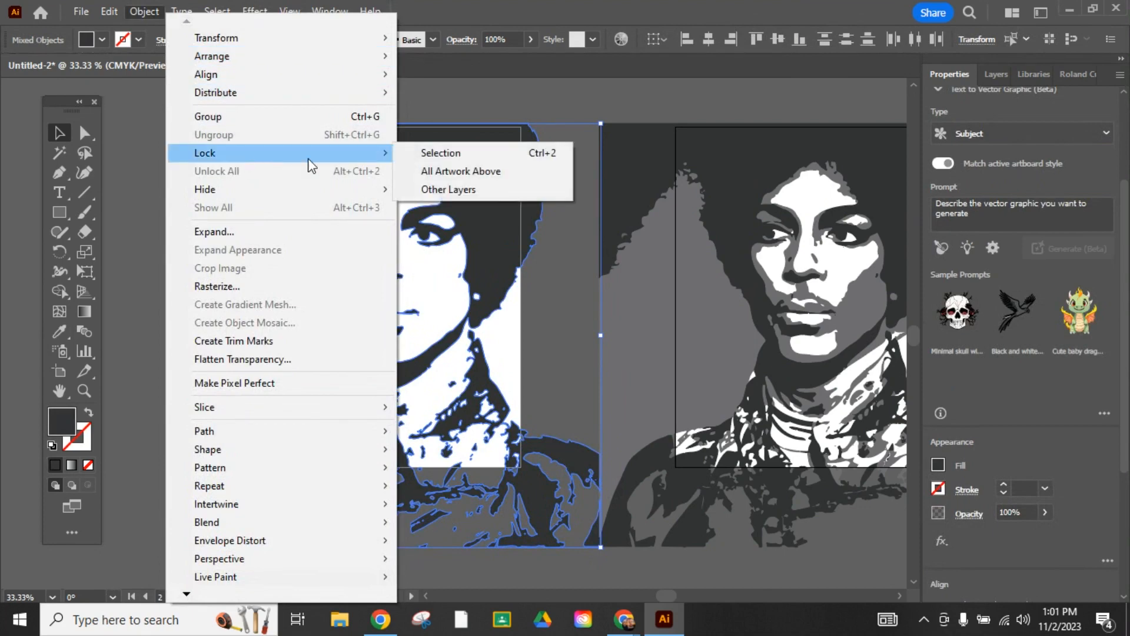
click(458, 154)
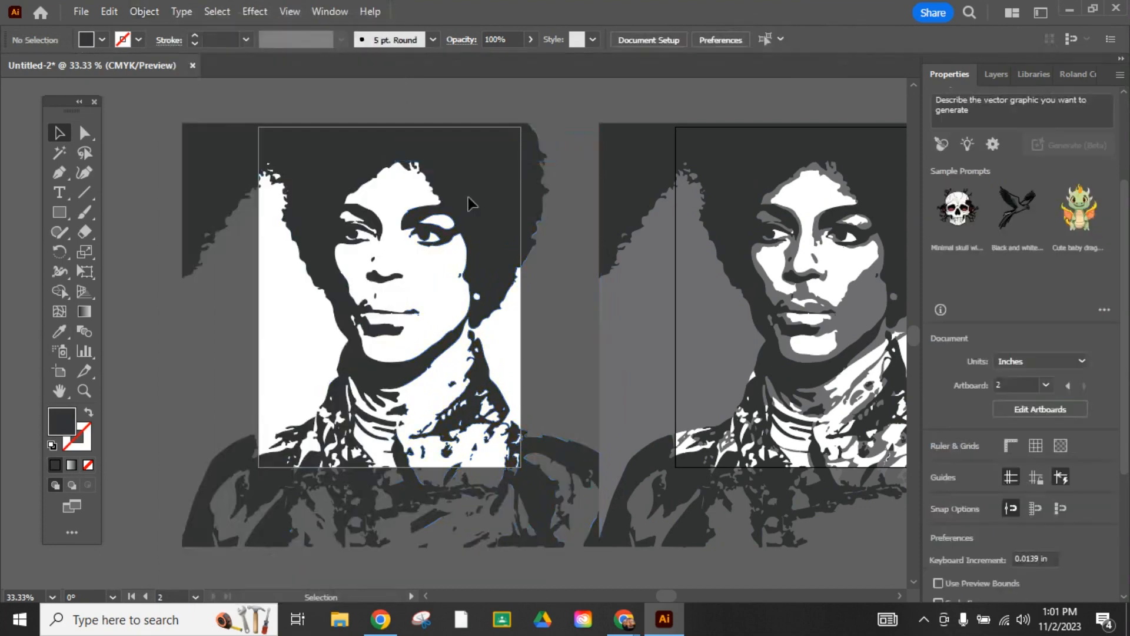
- Select all dark shapes in the second artboard's portrait by matching fill color and delete them
click(899, 595)
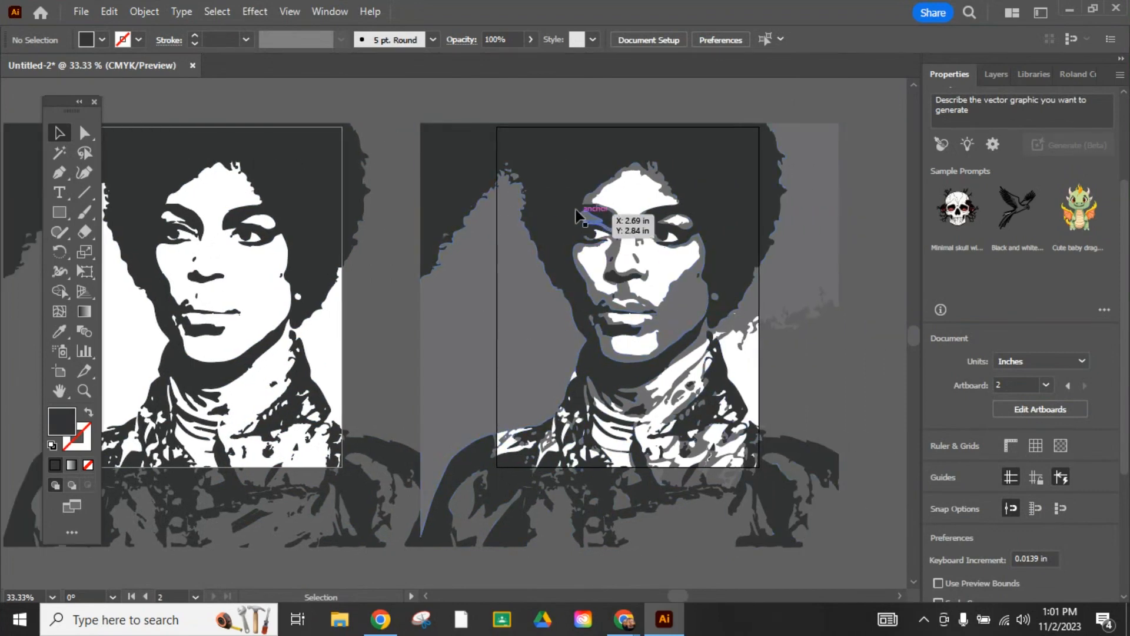
click(567, 179)
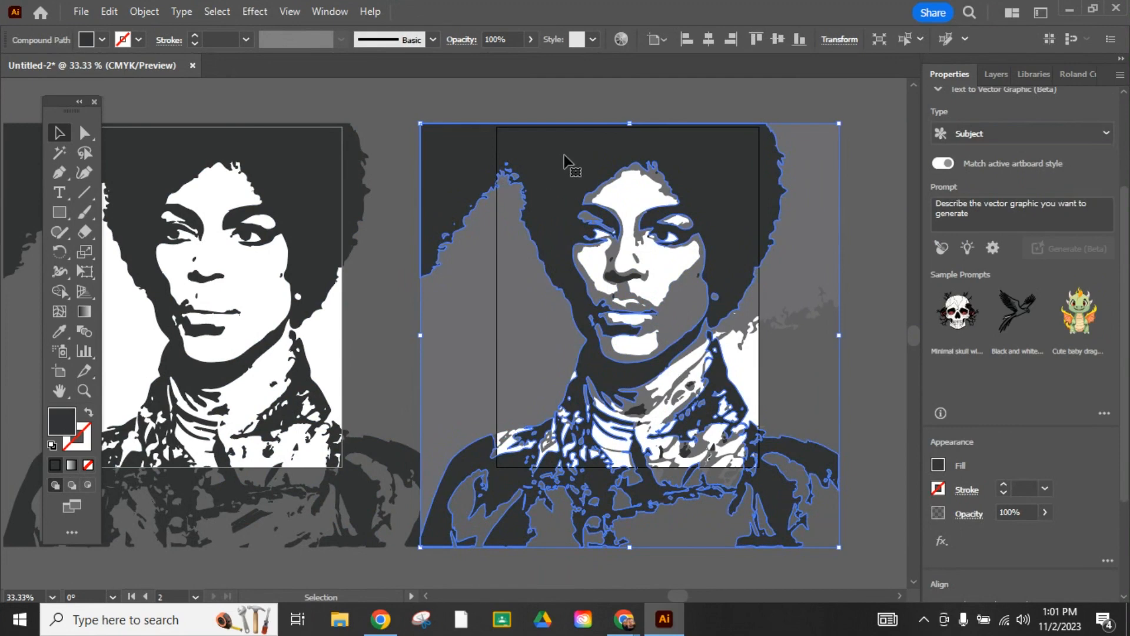
click(221, 13)
mouse_move(273, 168)
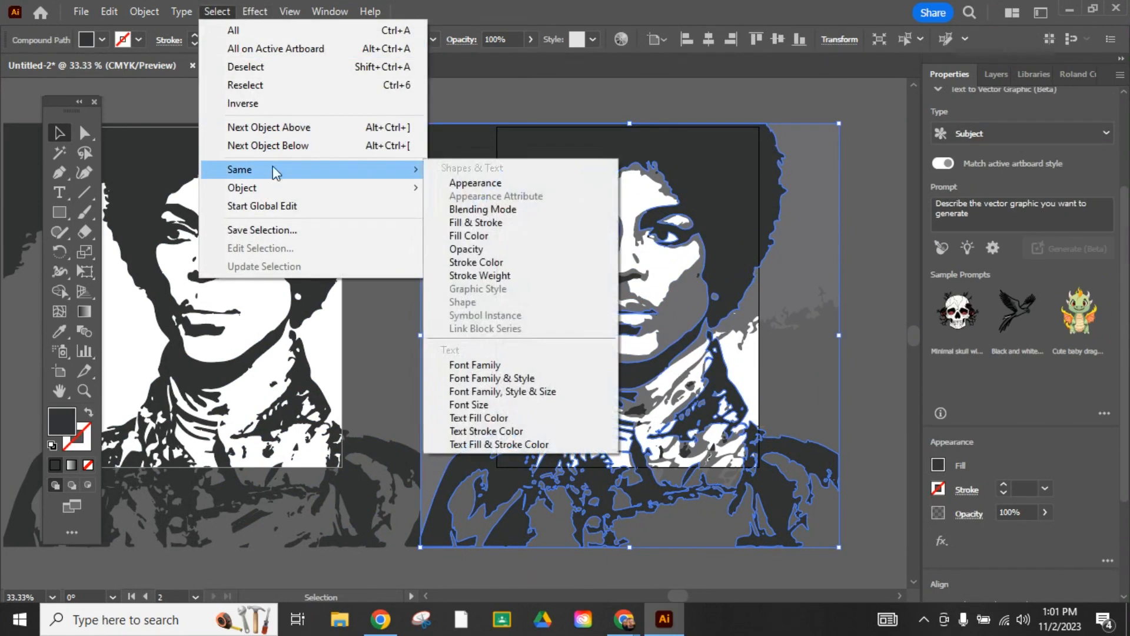
click(497, 237)
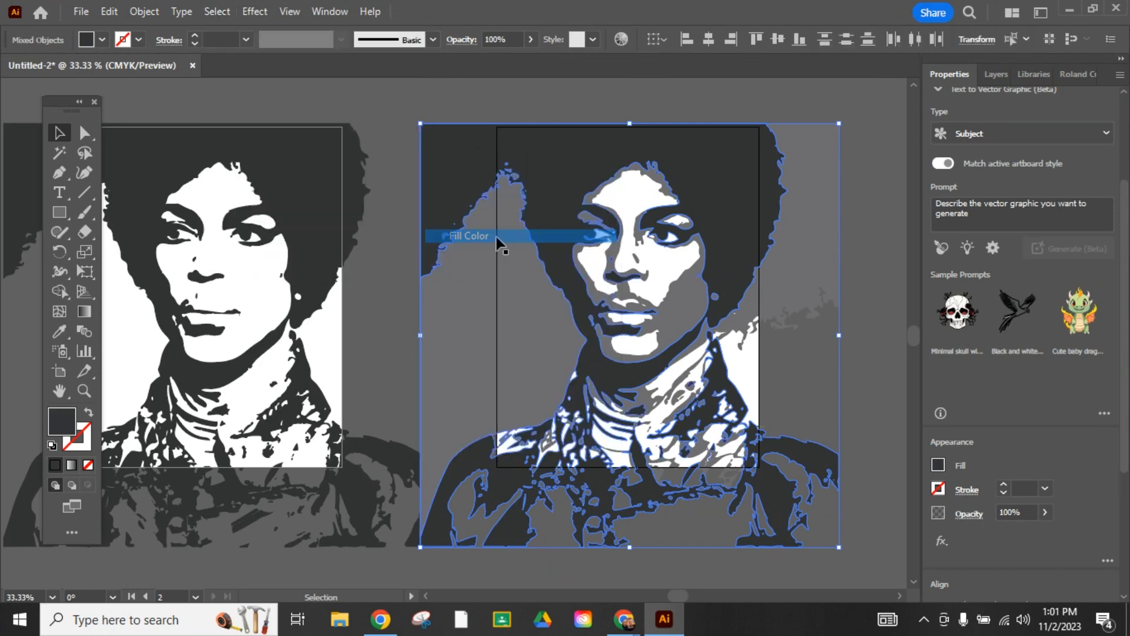
key(Delete)
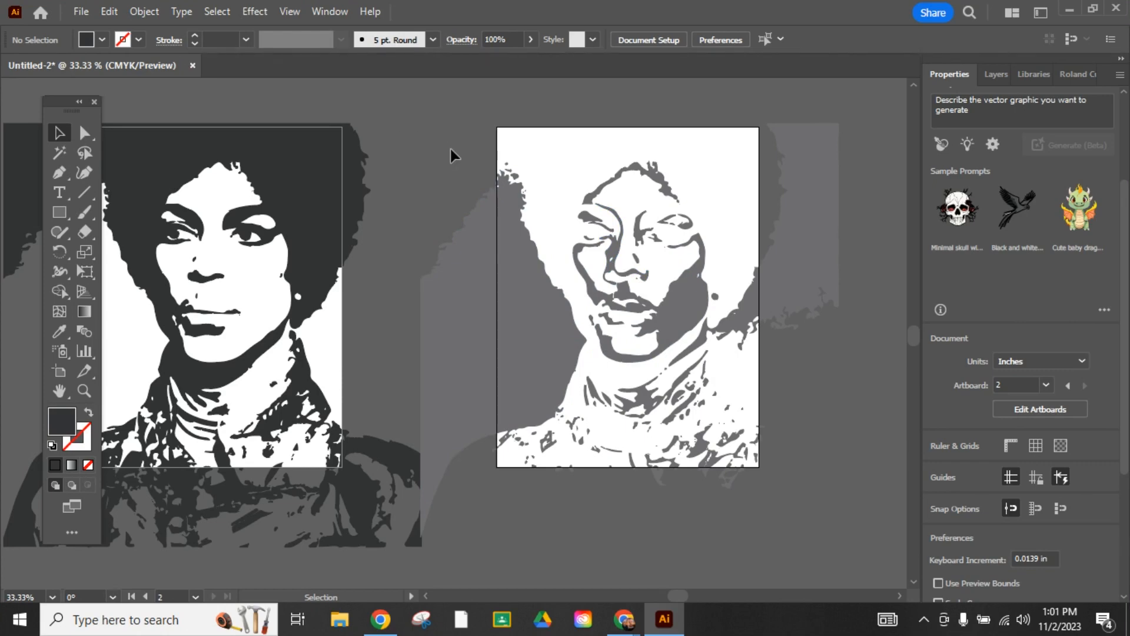
- Print all artboards with the media size set to 8 1/2x11
click(426, 595)
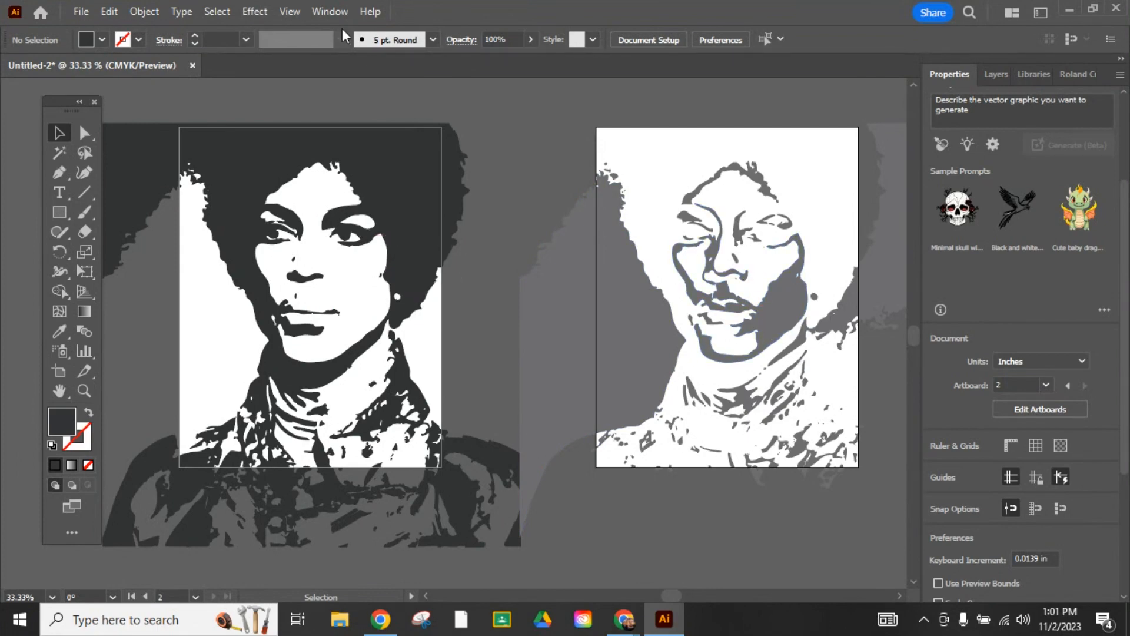
click(81, 12)
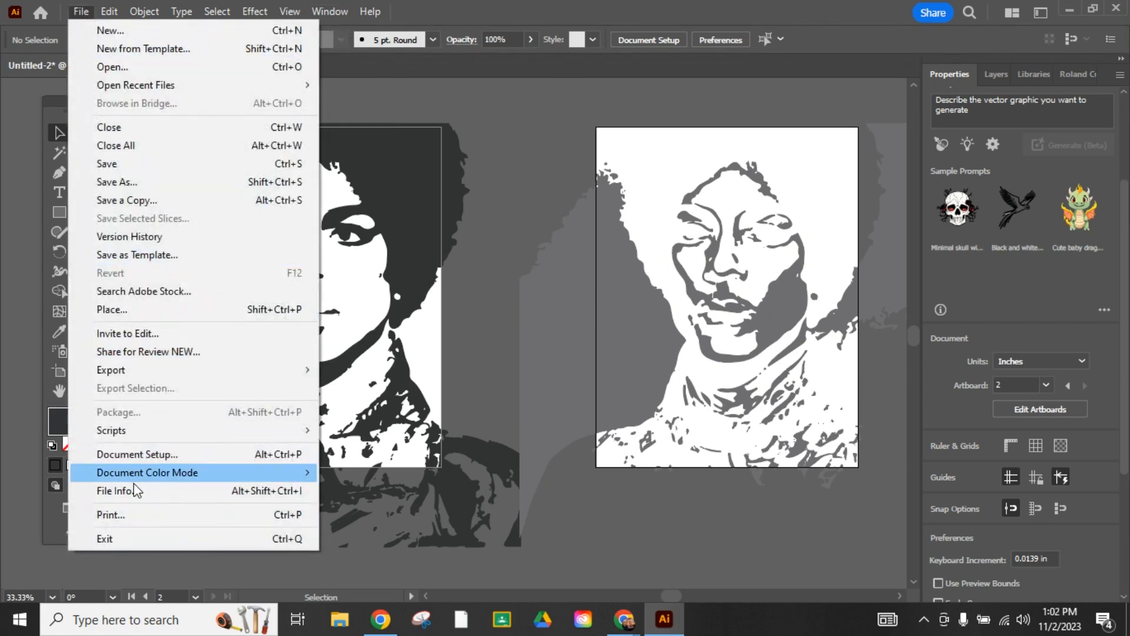
click(135, 513)
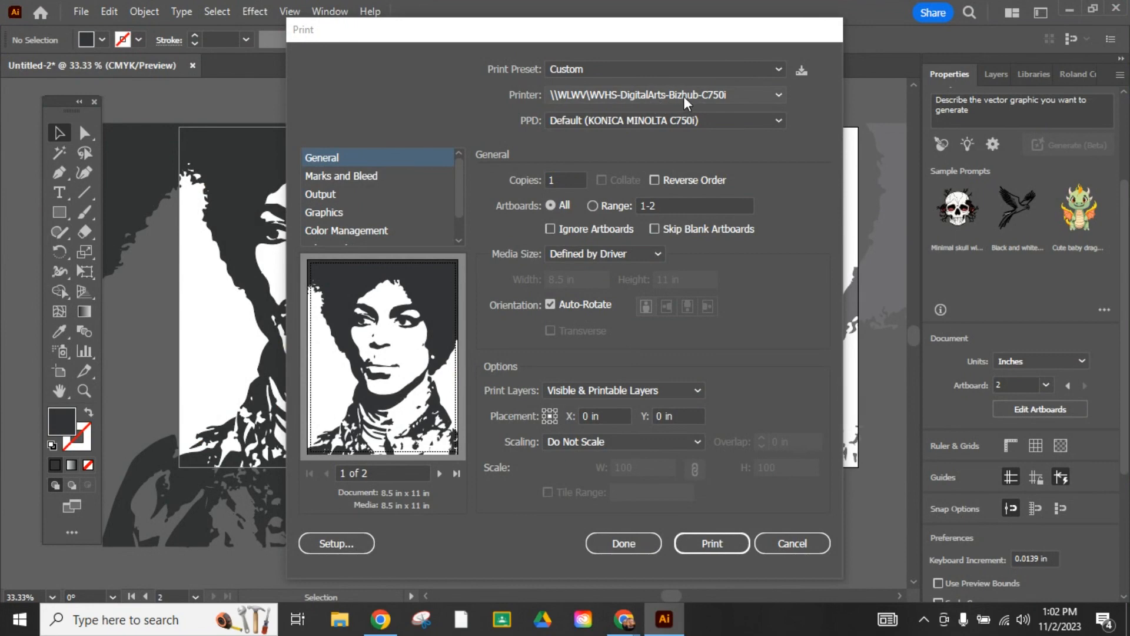
click(649, 254)
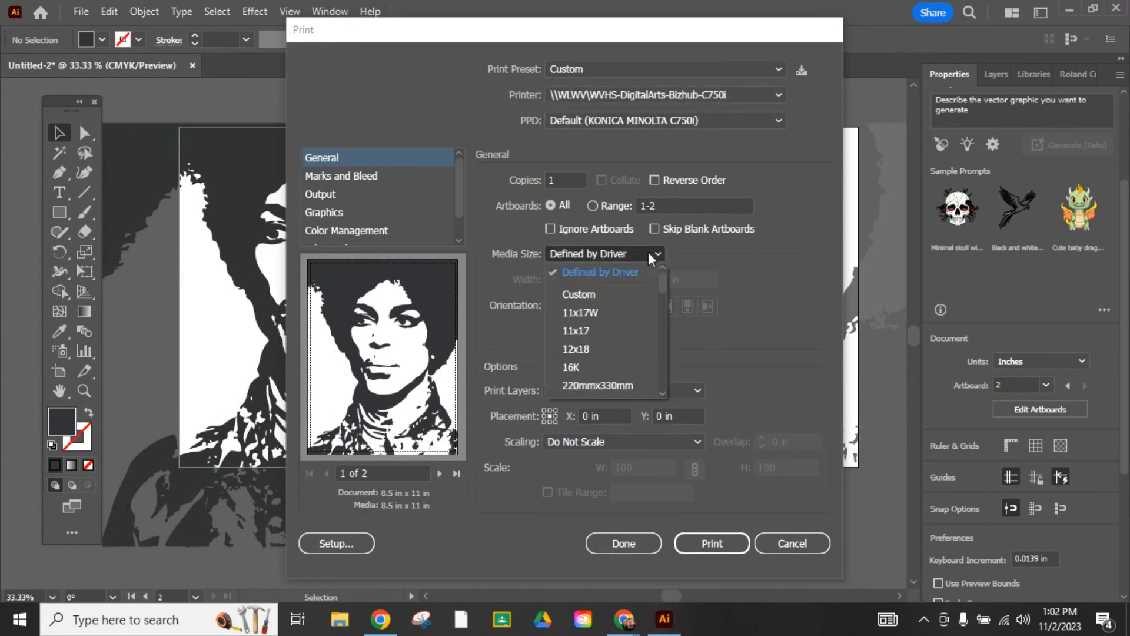
drag(665, 278, 666, 295)
click(602, 332)
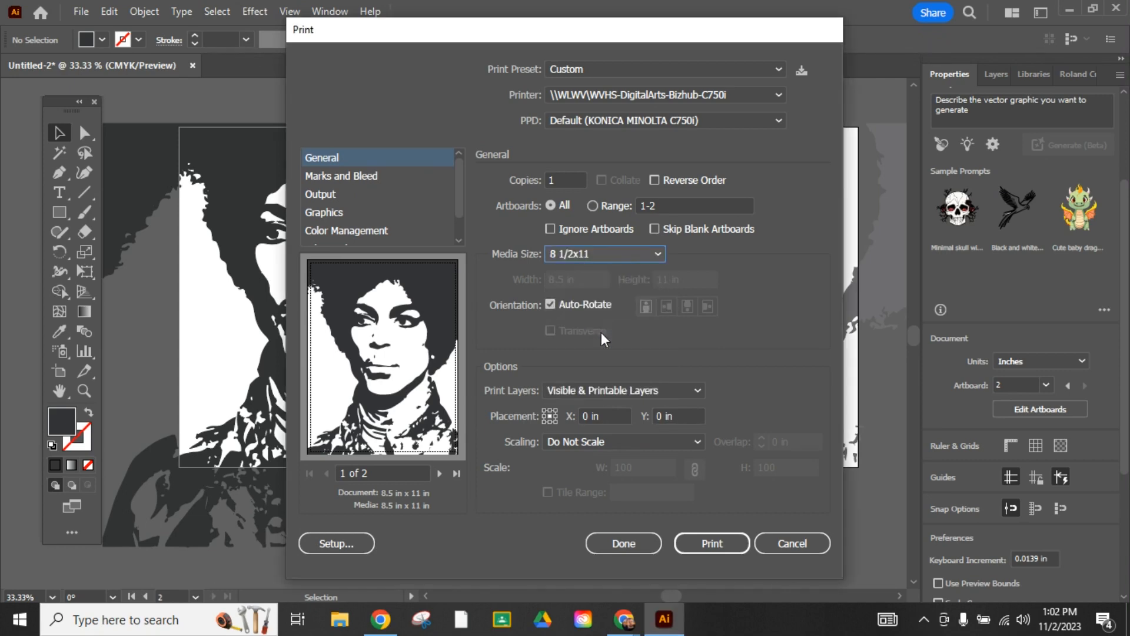
click(710, 545)
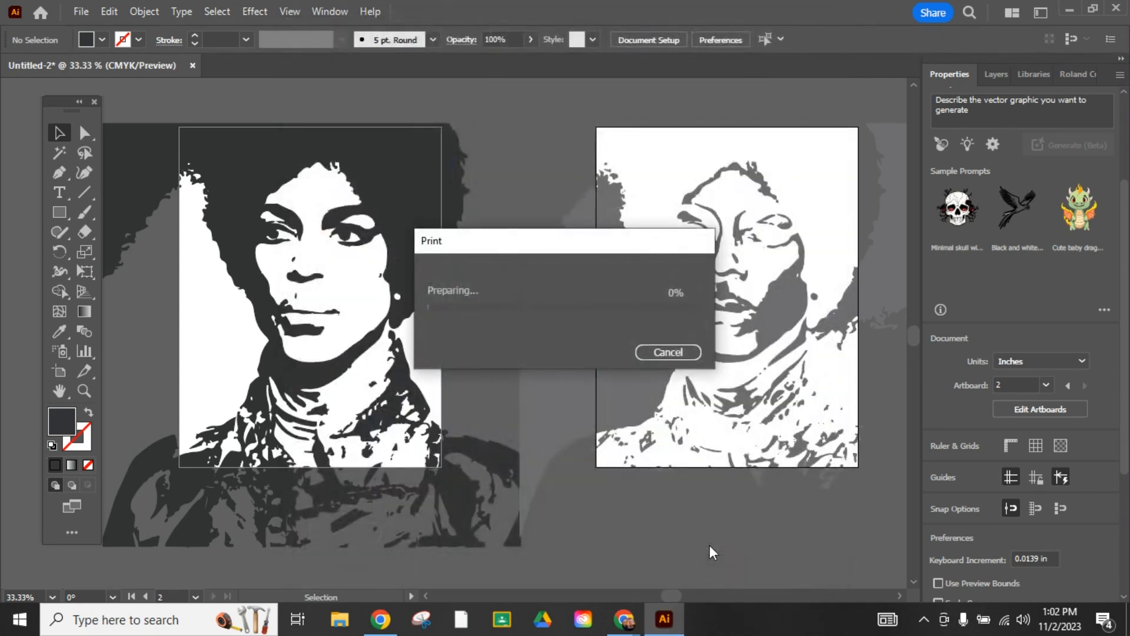